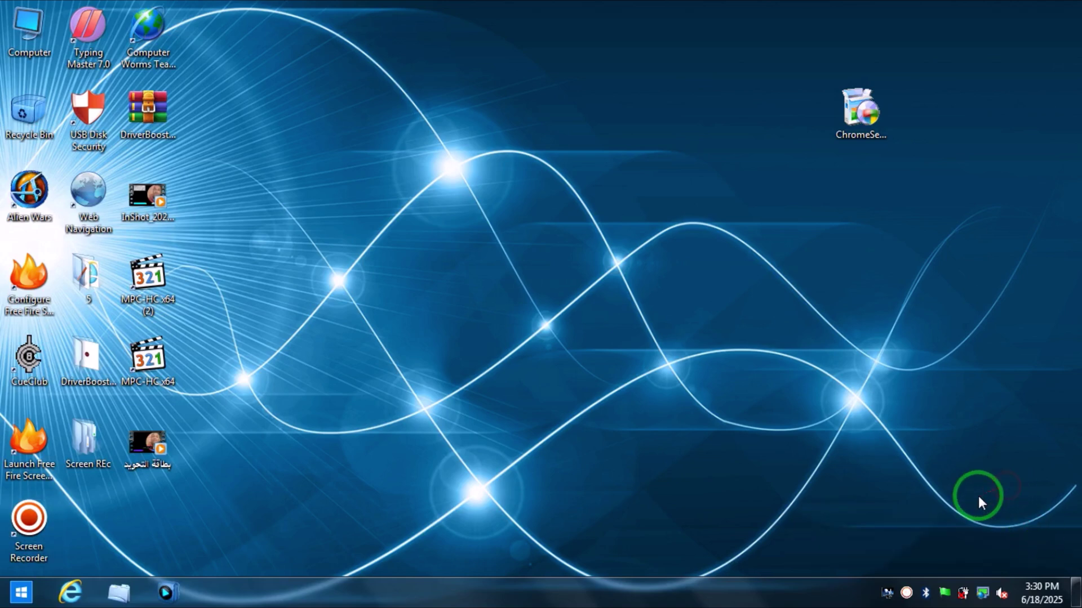
- Run ChromeSetup as administrator and dismiss the 'not a valid Win32 application' error
left_click(20, 593)
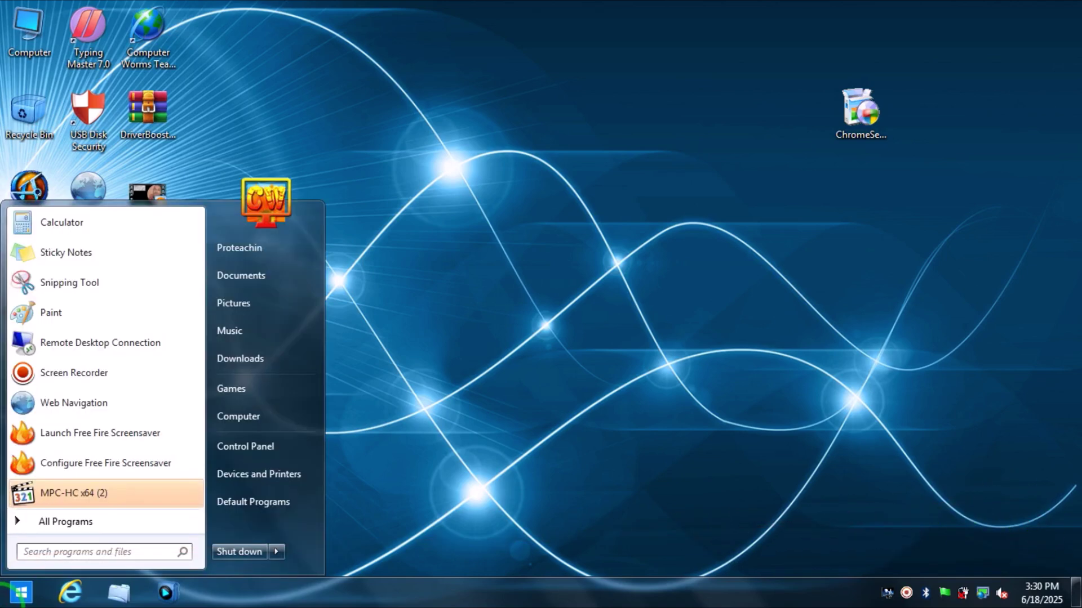
left_click(11, 594)
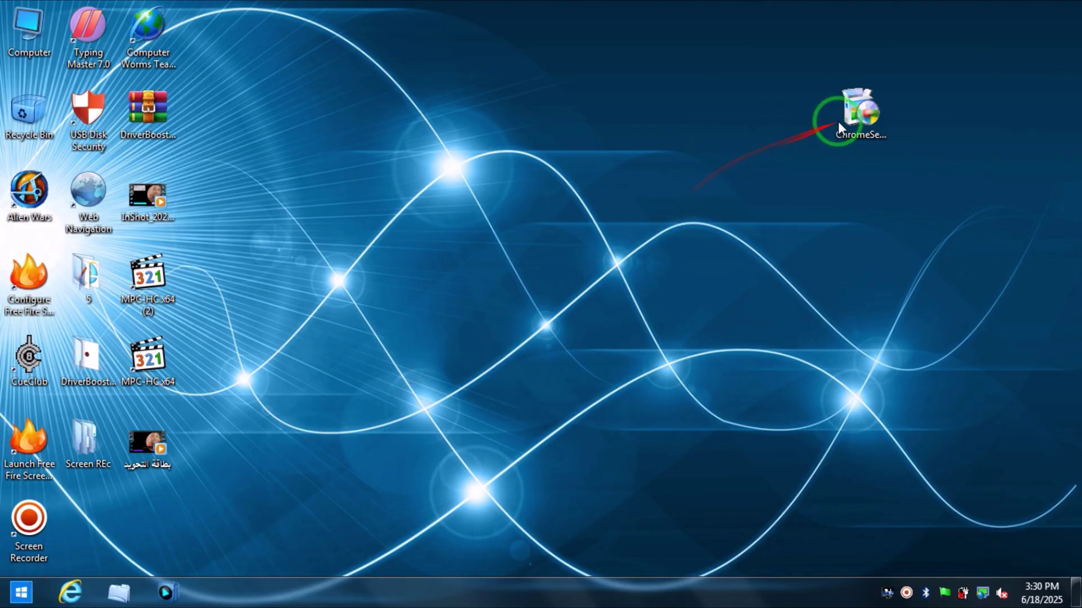
right_click(852, 120)
left_click(840, 145)
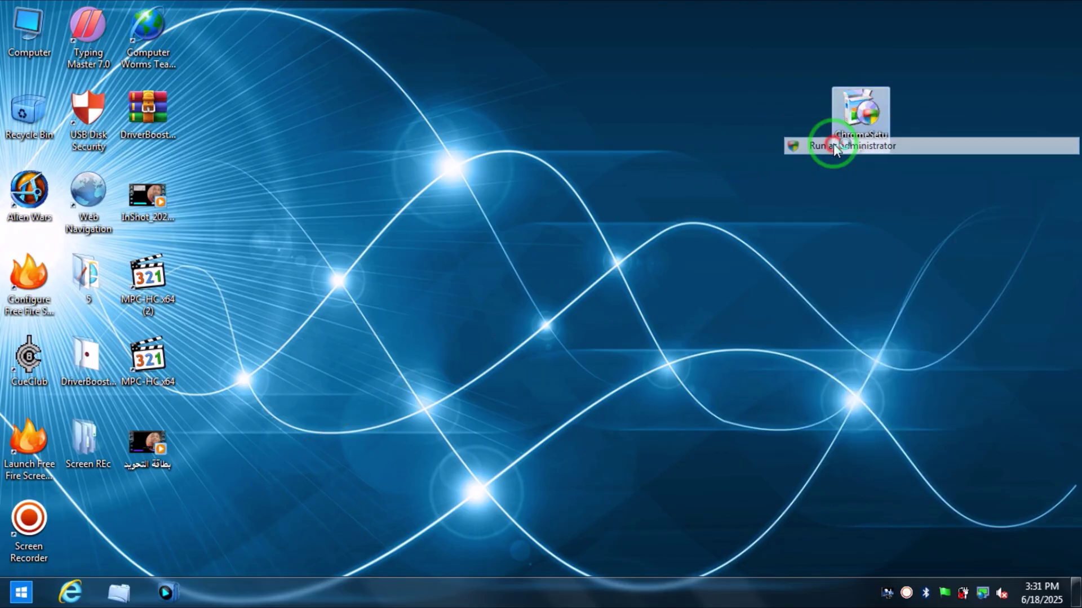
left_click(608, 326)
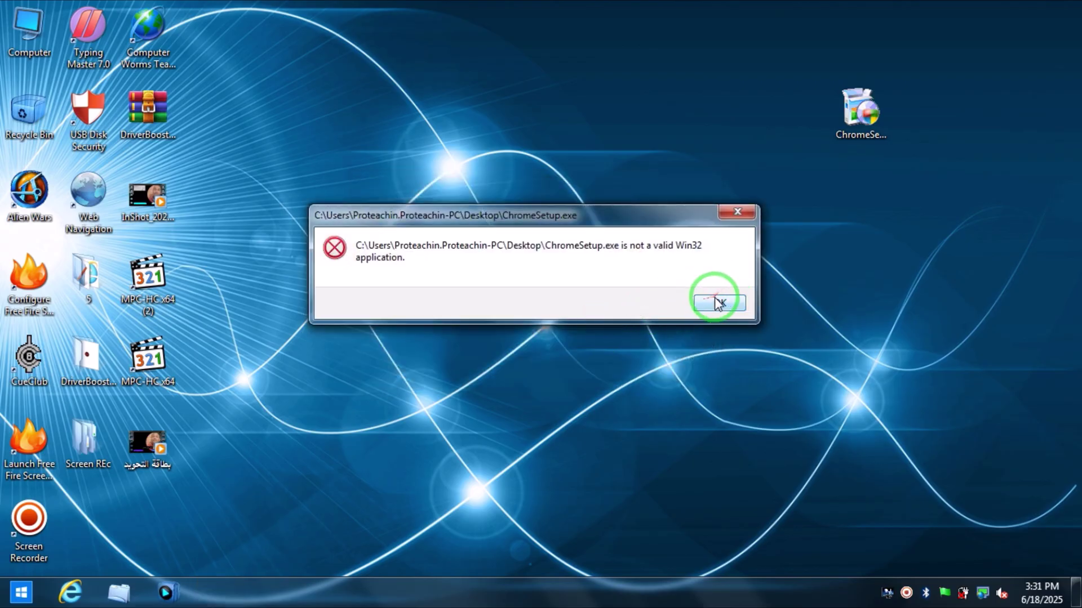
left_click(715, 304)
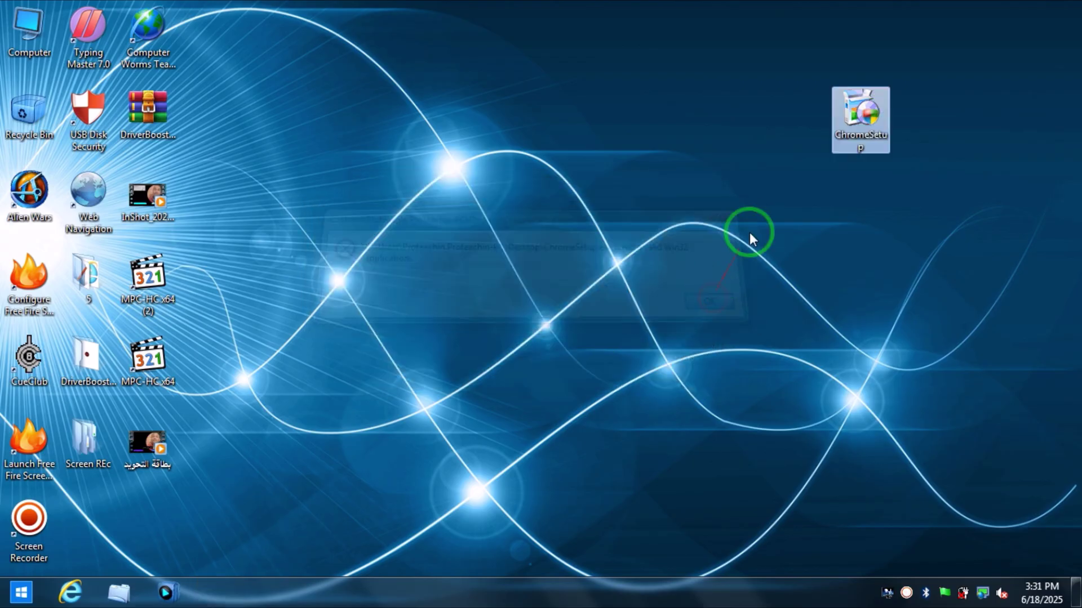
- Retry ChromeSetup as administrator and dismiss the same Win32 error again
right_click(860, 114)
left_click(843, 143)
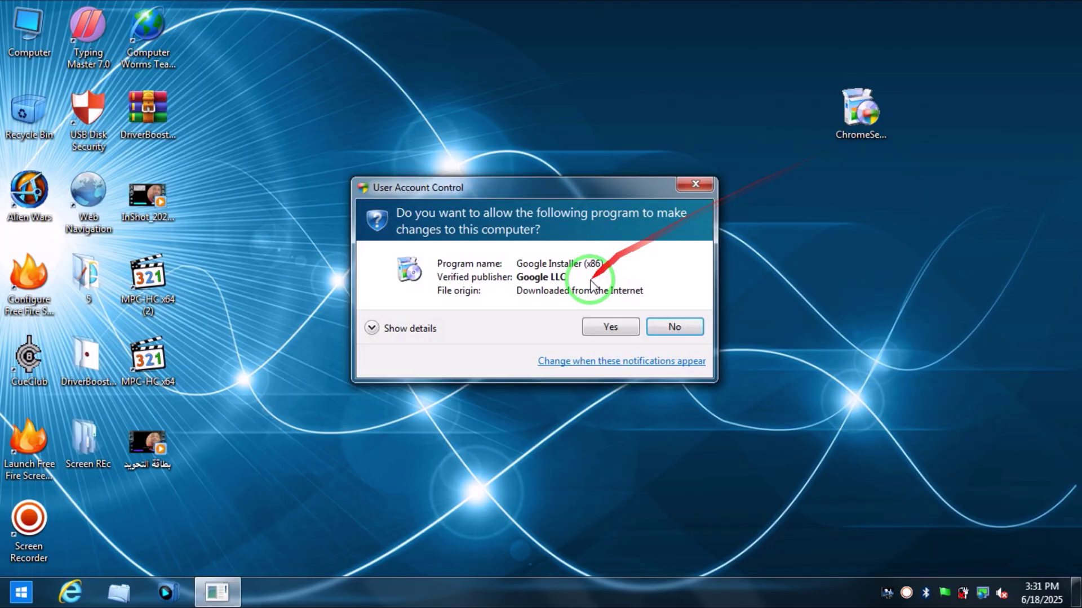
left_click(606, 323)
left_click(717, 303)
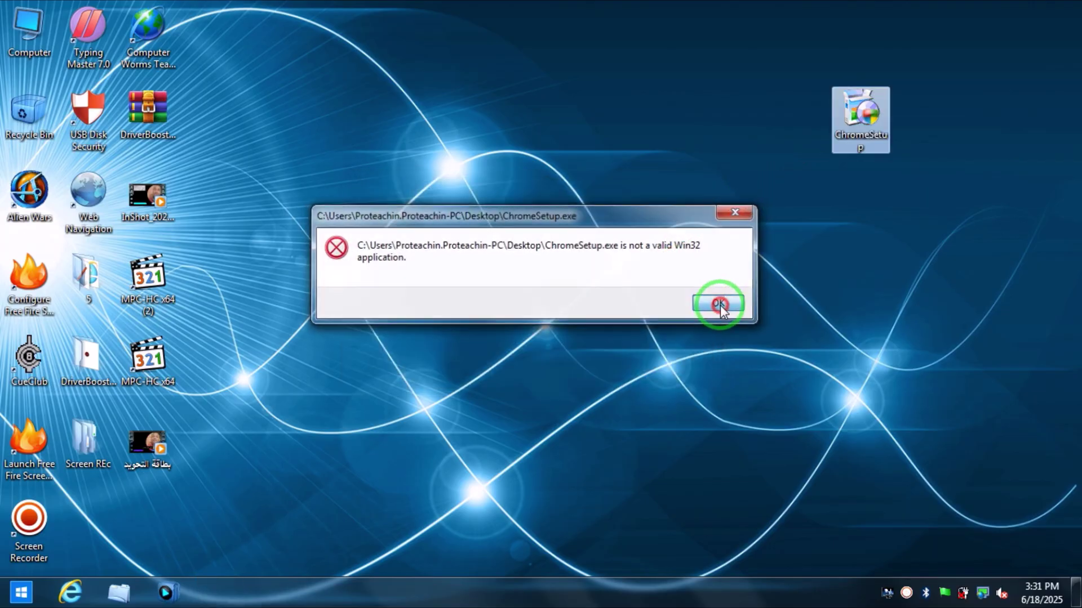
- In ChromeSetup's Compatibility properties, choose Windows 7 mode and run as administrator
right_click(857, 105)
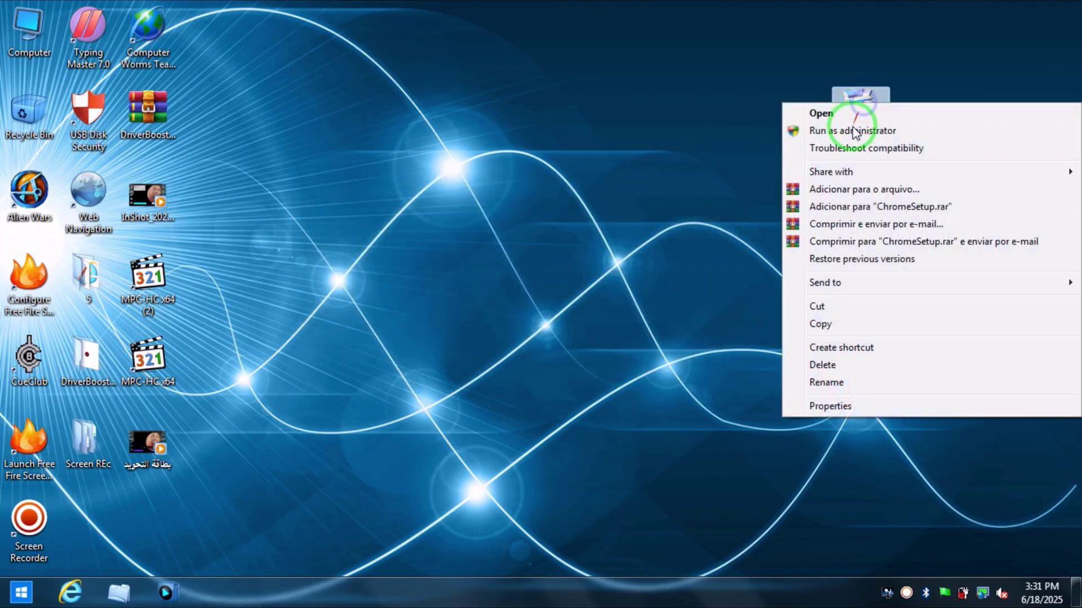
left_click(845, 405)
left_click(896, 156)
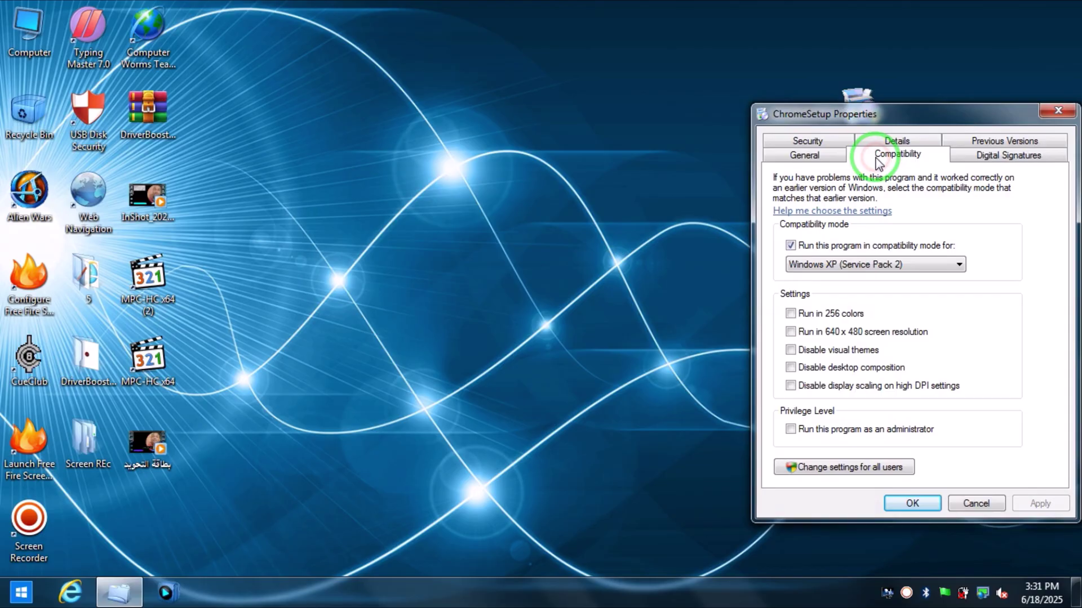
left_click_drag(859, 119, 596, 114)
left_click(582, 259)
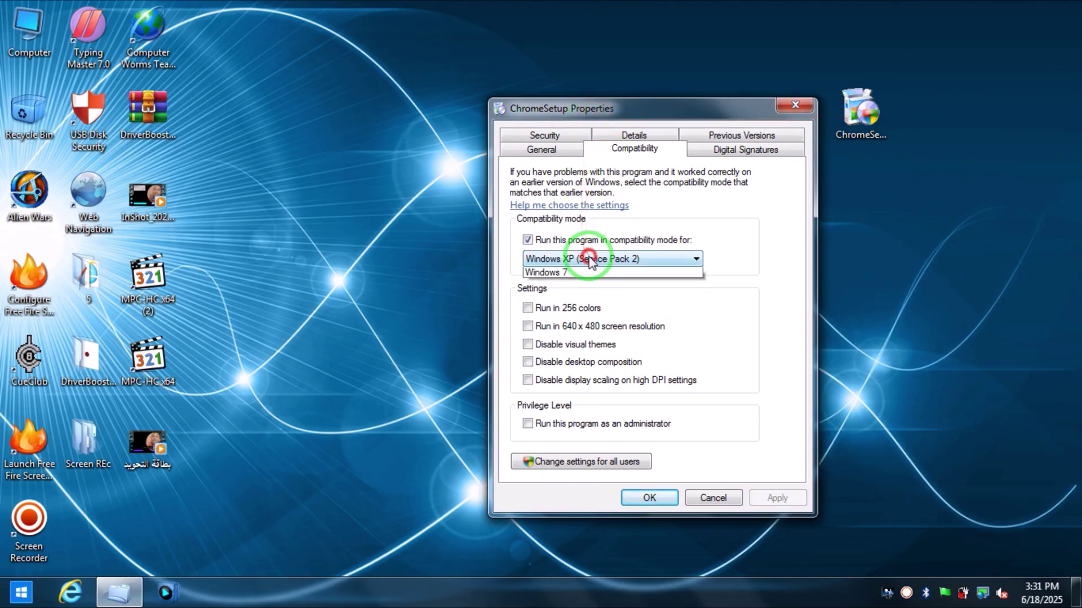
left_click(560, 398)
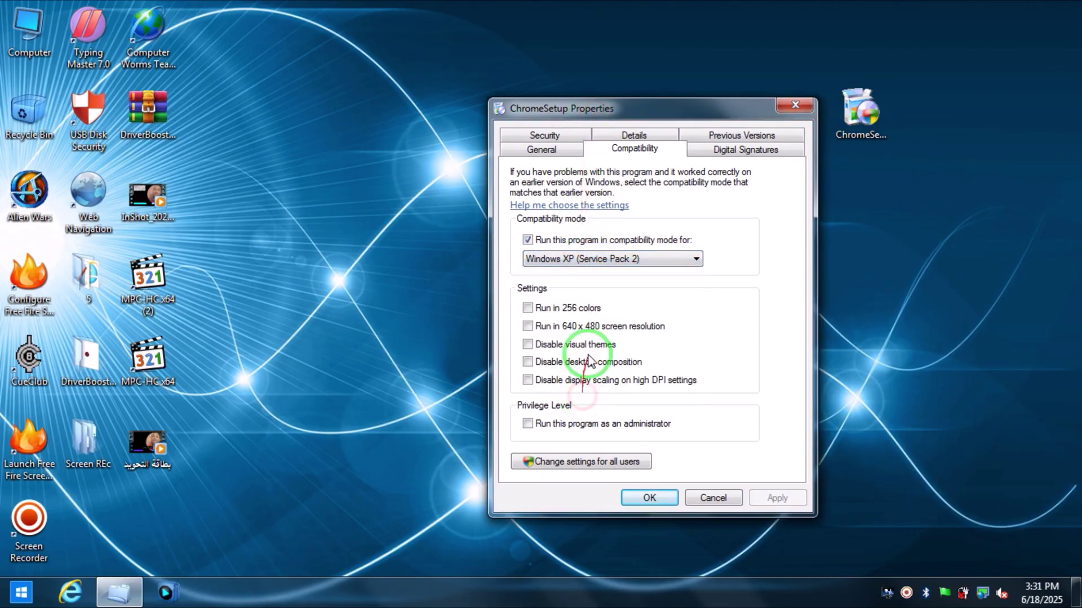
left_click(616, 257)
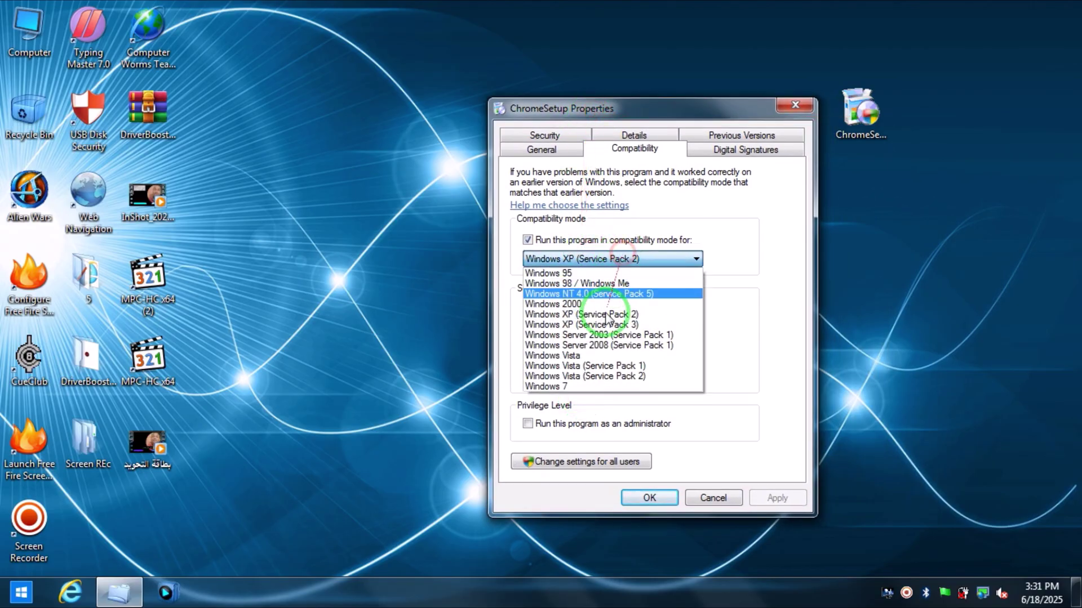
left_click(582, 386)
left_click(568, 426)
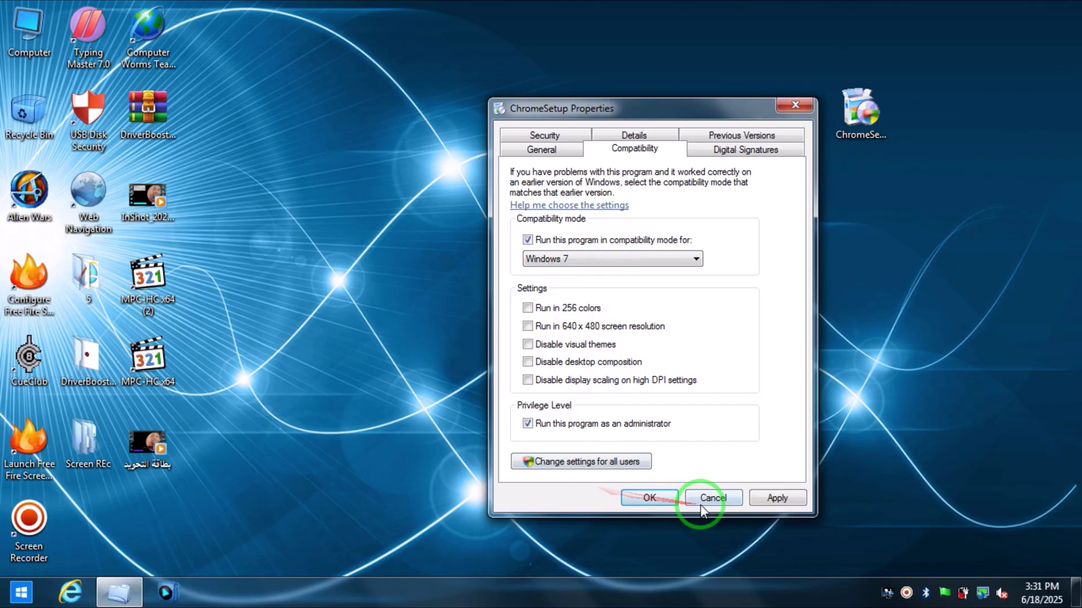
- In the all-users settings, enable compatibility mode and run as administrator, then apply
left_click(642, 461)
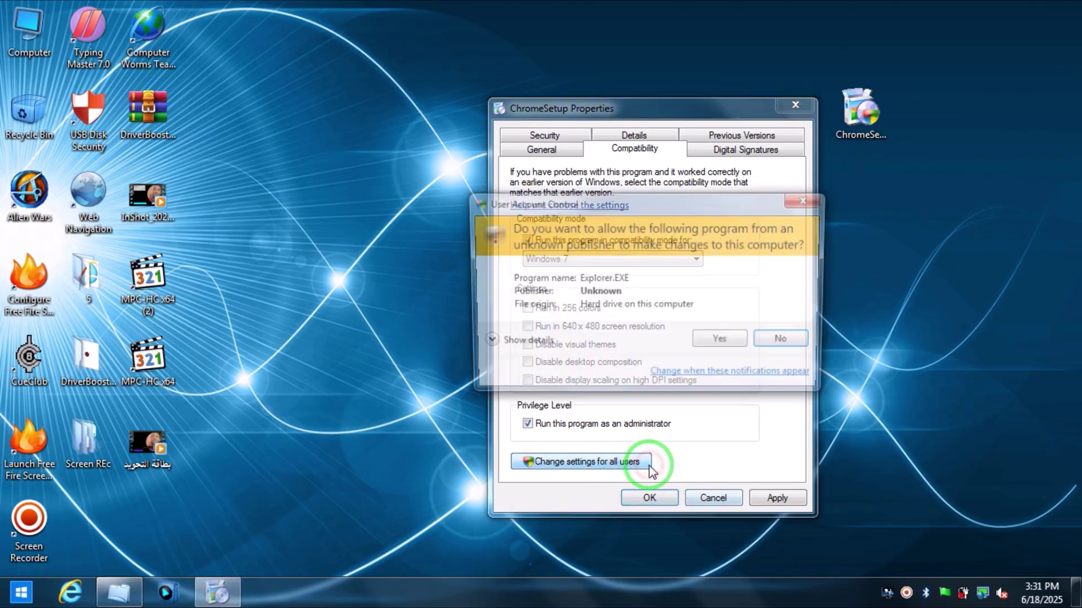
left_click(727, 342)
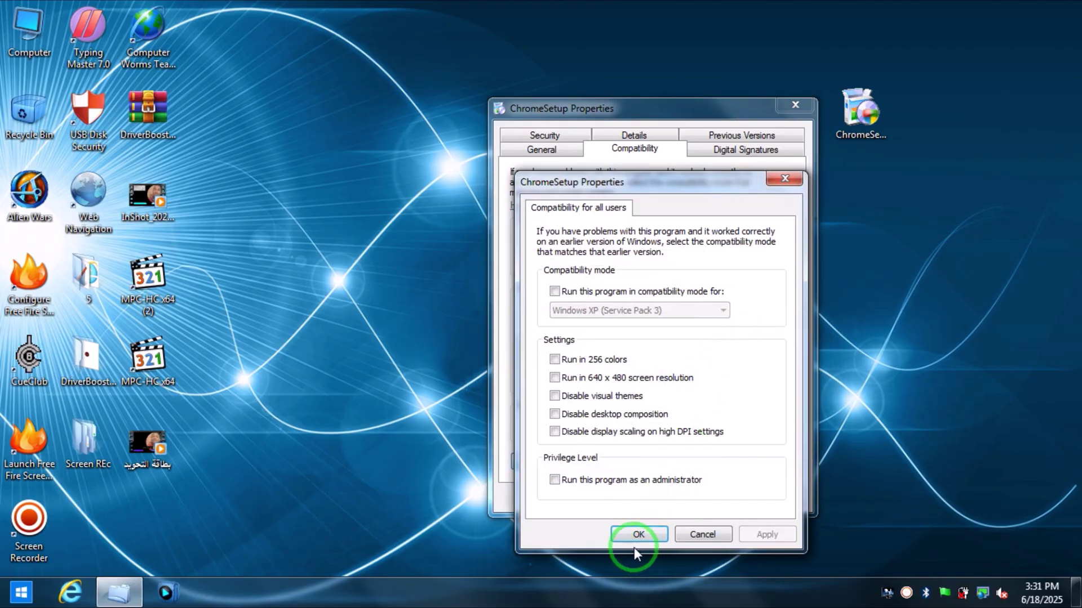
left_click(556, 291)
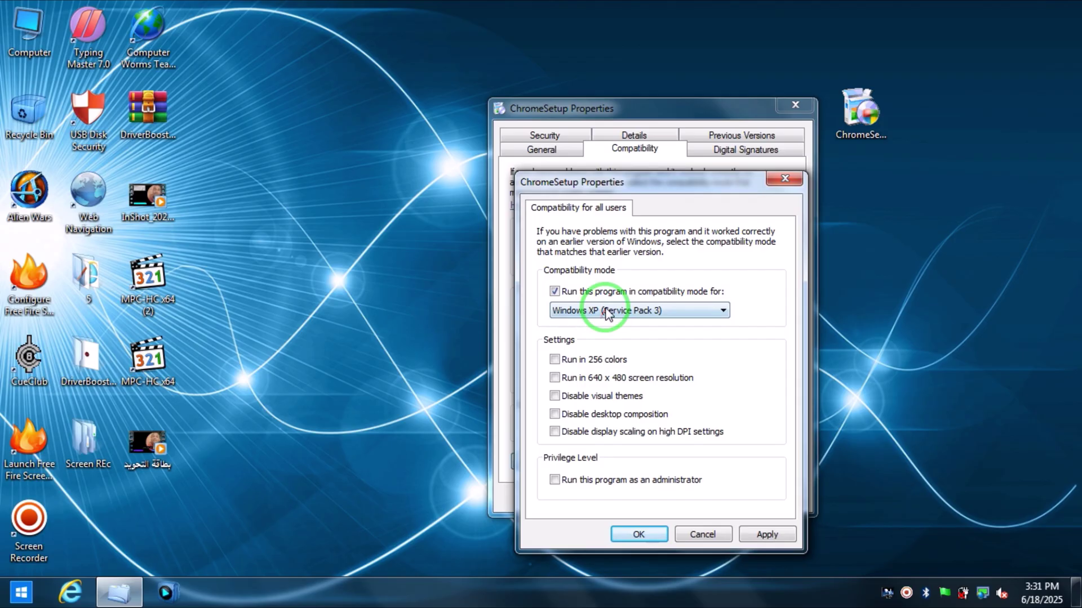
left_click(606, 314)
left_click(604, 444)
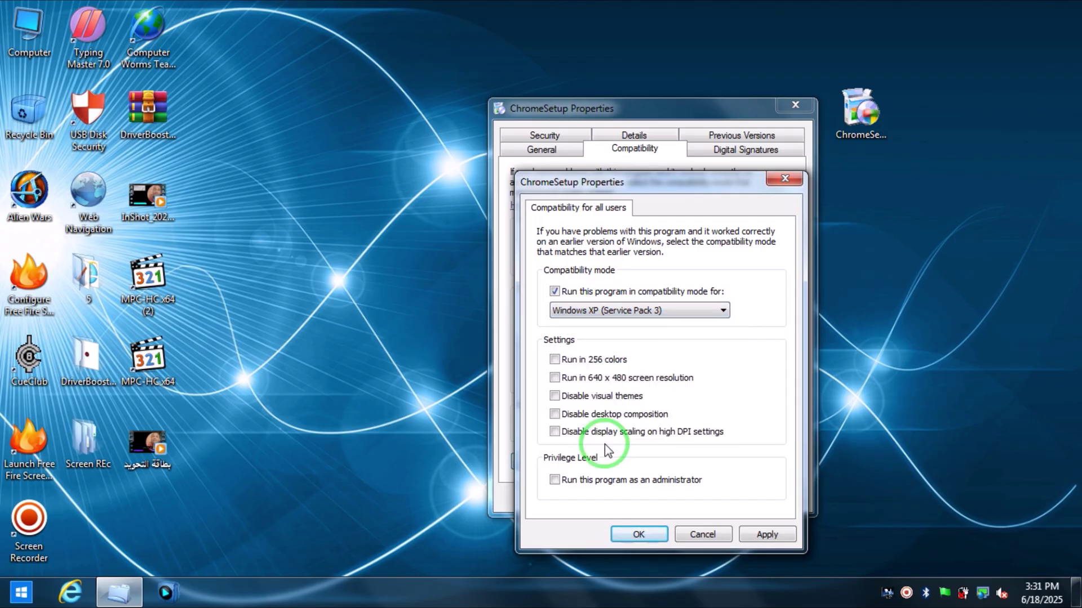
left_click(557, 479)
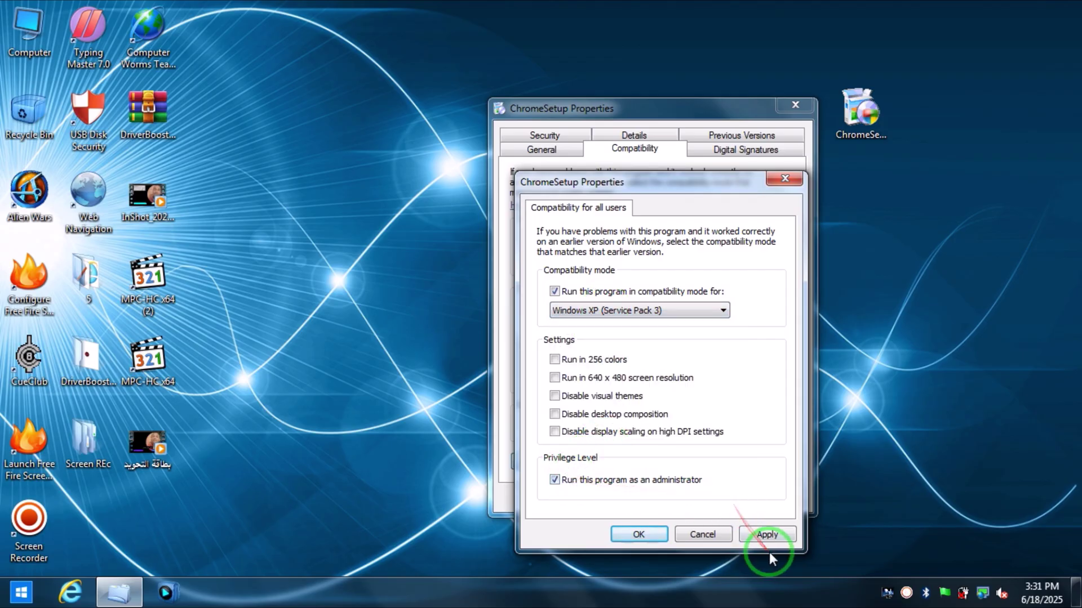
left_click(766, 535)
- Choose Windows 7 for all users, then apply and close both settings windows
left_click(653, 310)
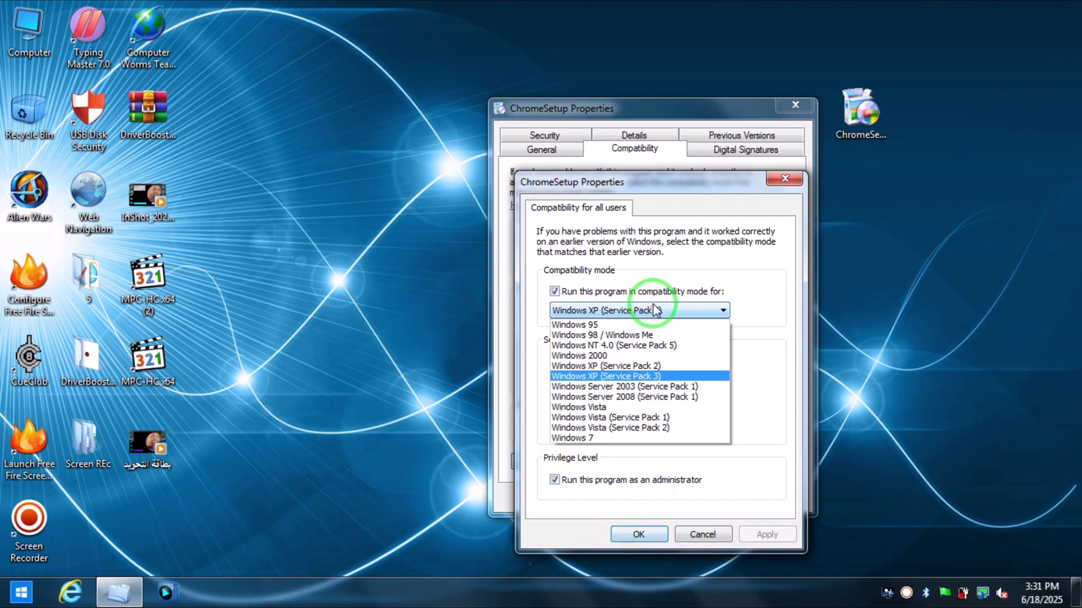
left_click(580, 438)
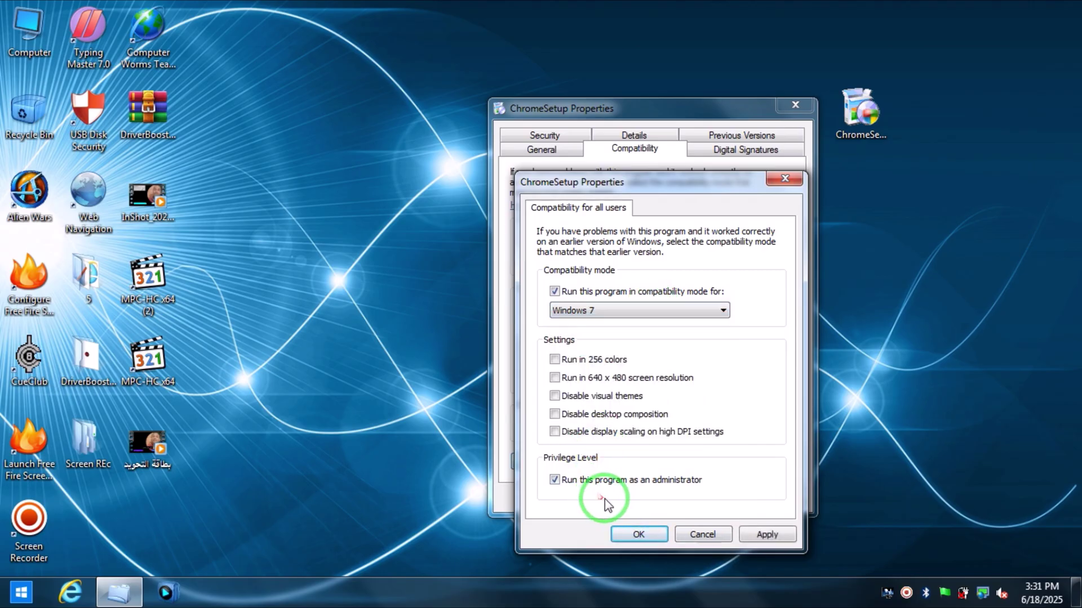
left_click(768, 534)
left_click(654, 533)
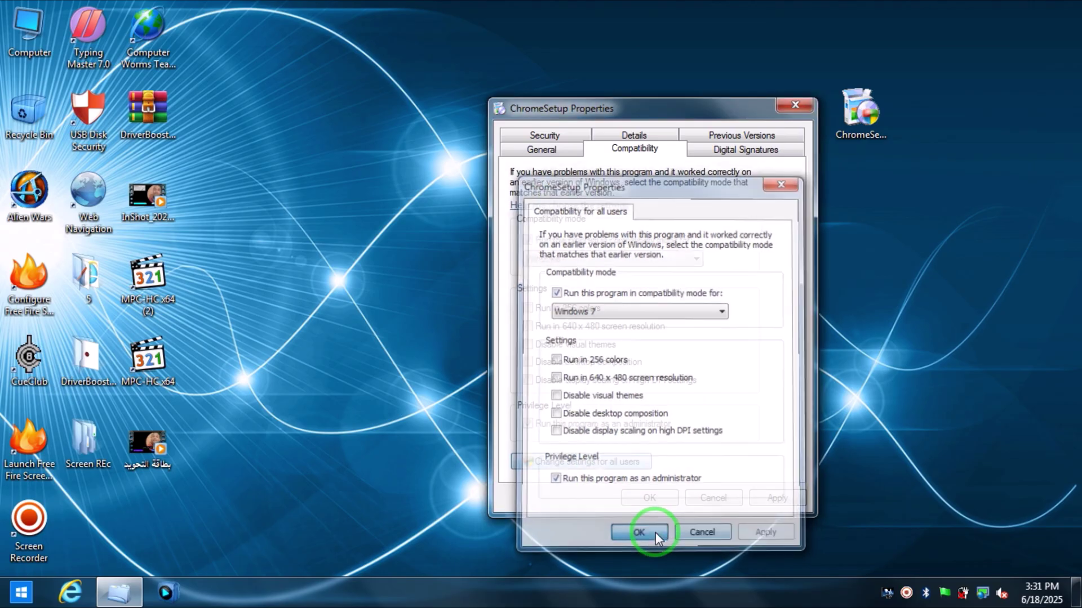
left_click(777, 498)
left_click(653, 498)
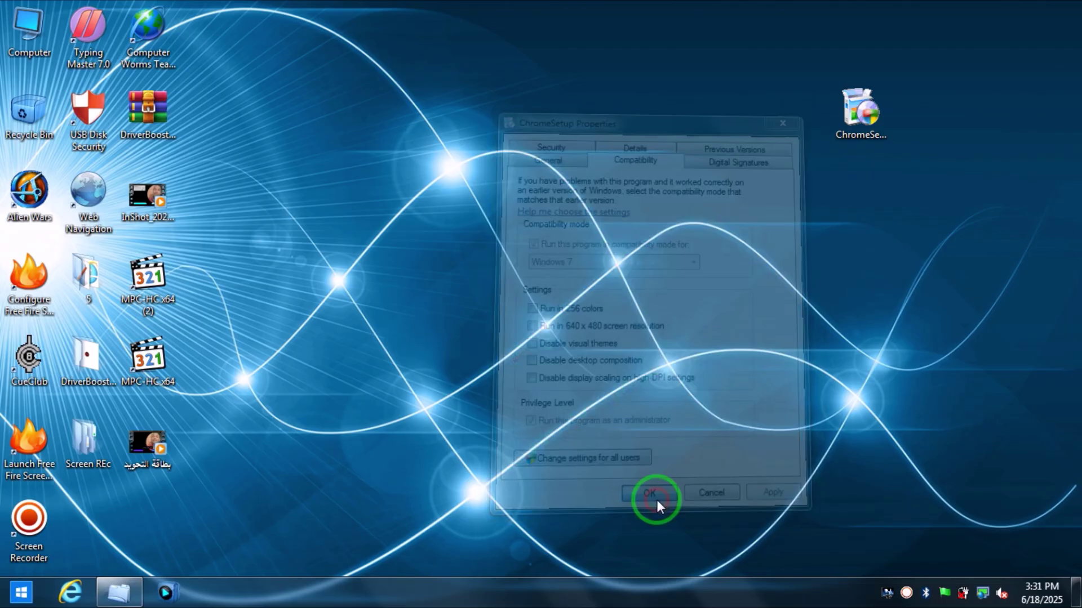
- Run ChromeSetup as administrator again and dismiss the recurring Win32 error
right_click(850, 104)
left_click(828, 125)
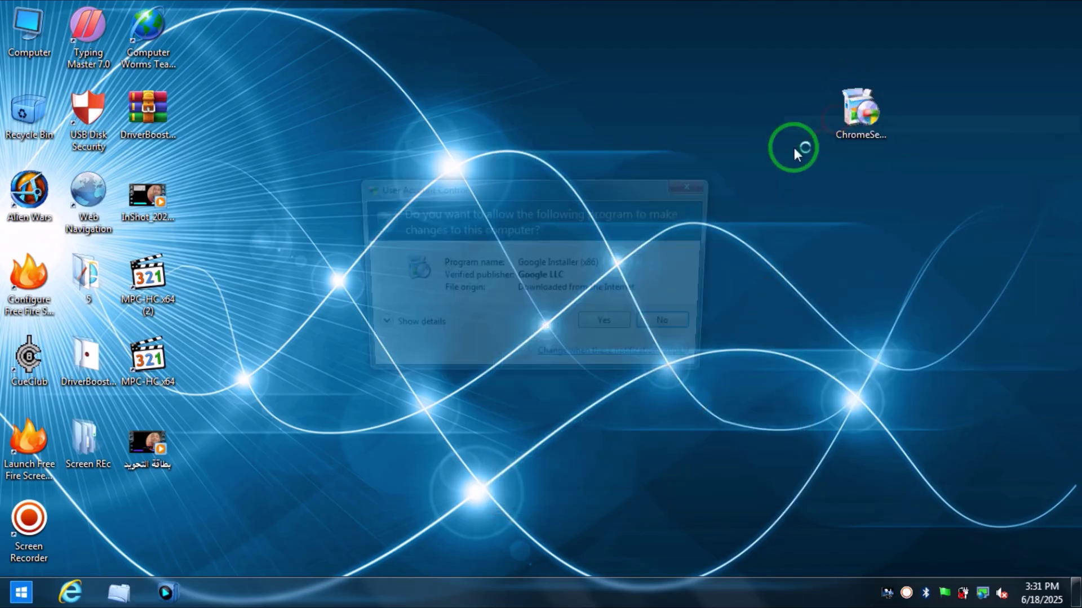
left_click(595, 320)
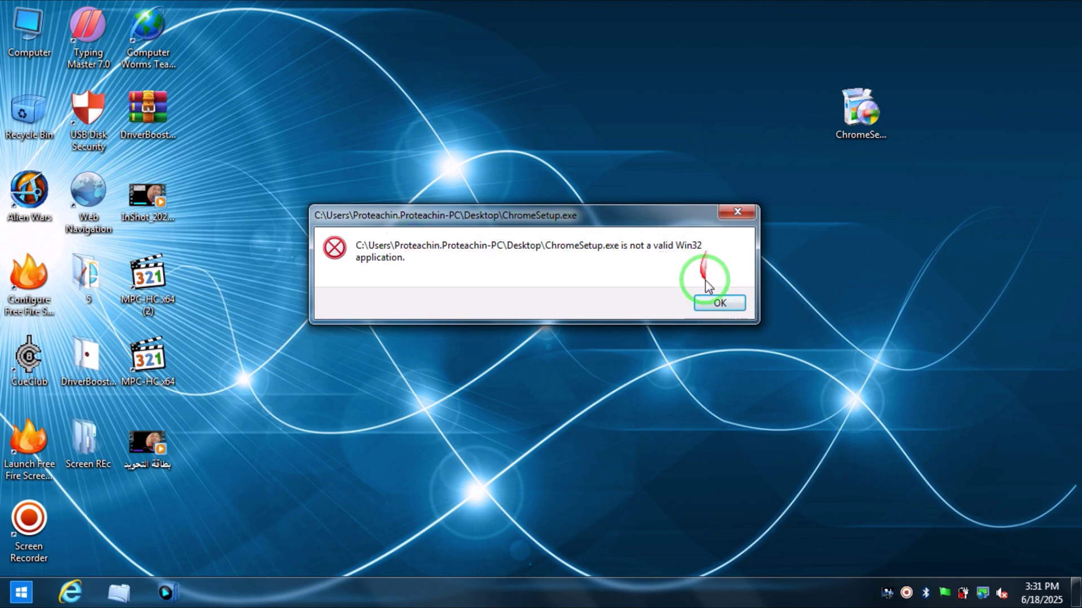
left_click(719, 303)
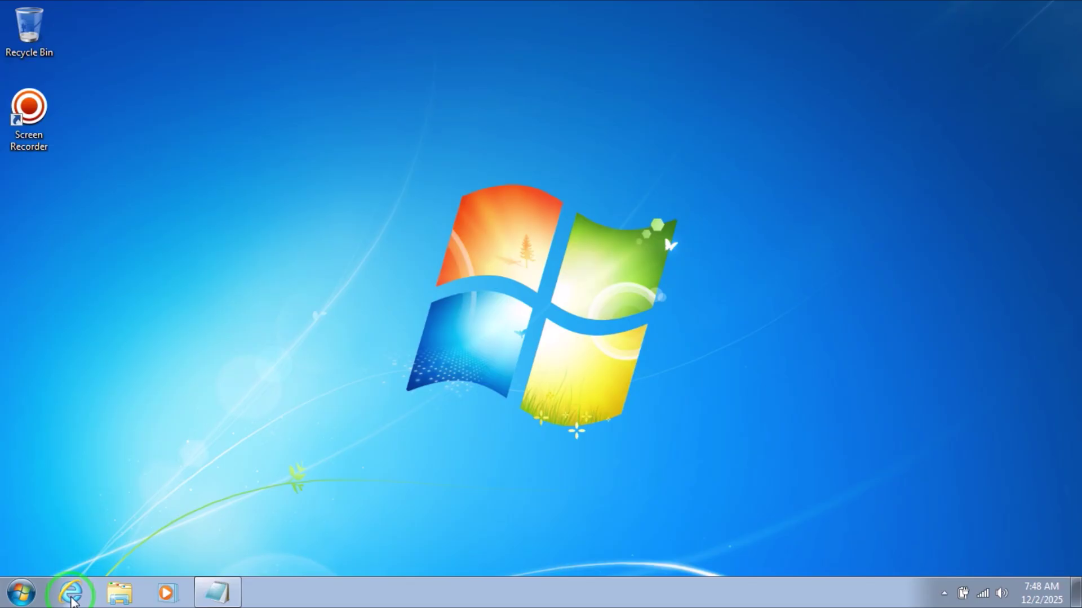
- Open Internet Explorer maximized, close the microsoft.com tab, and search Bing for 'google chrome'
left_click(72, 597)
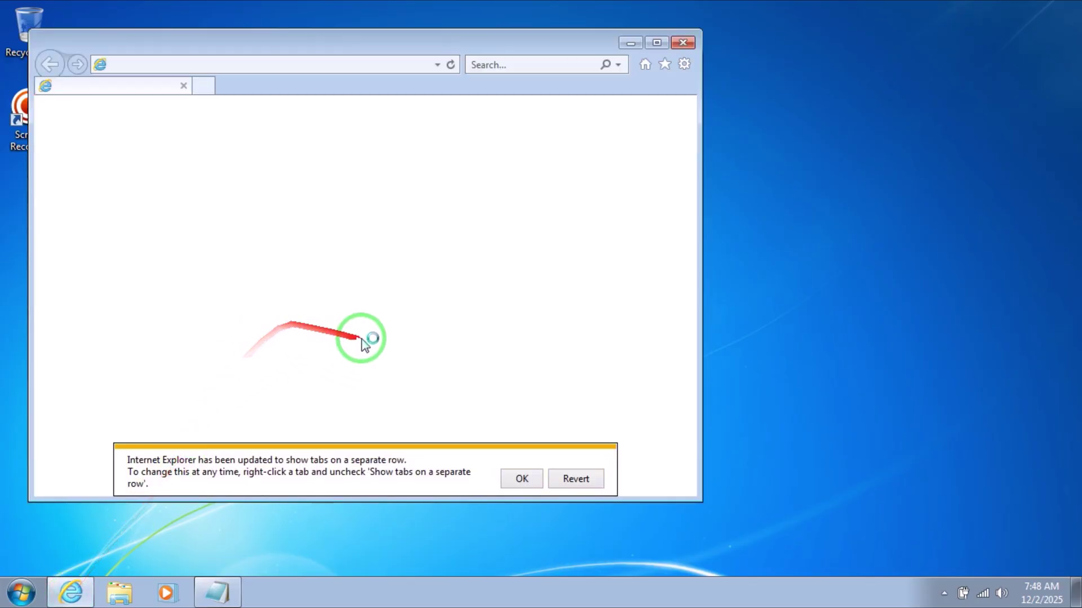
left_click(655, 43)
left_click(793, 31)
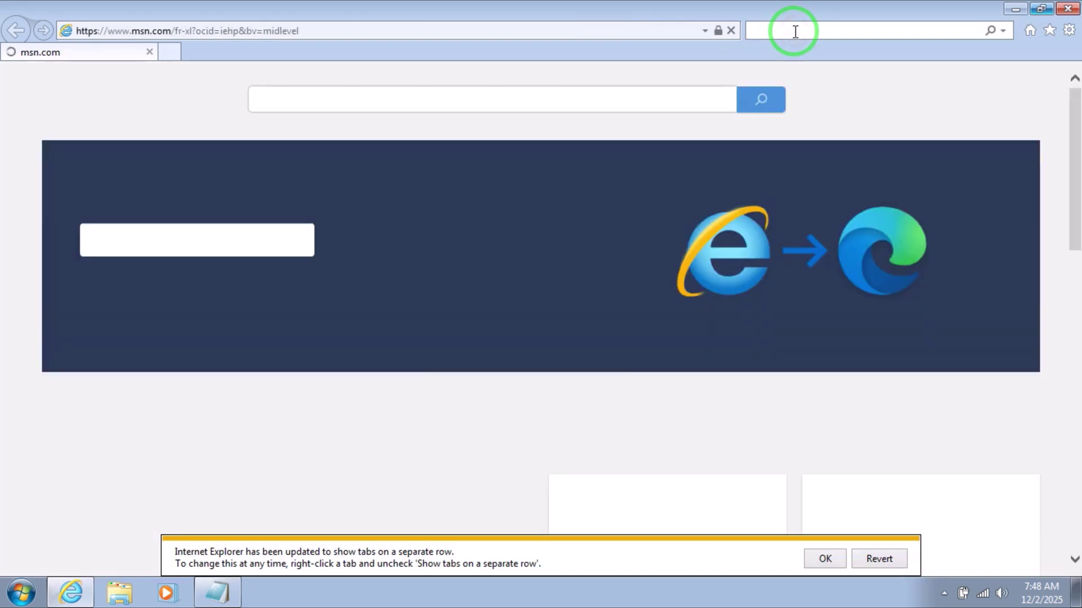
key("Return")
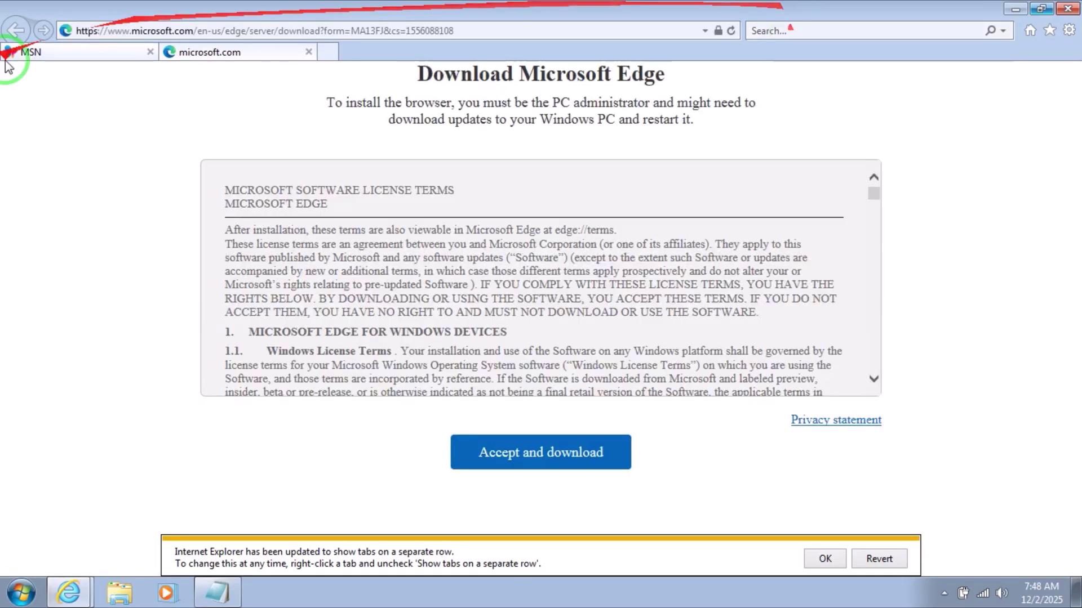
left_click(309, 52)
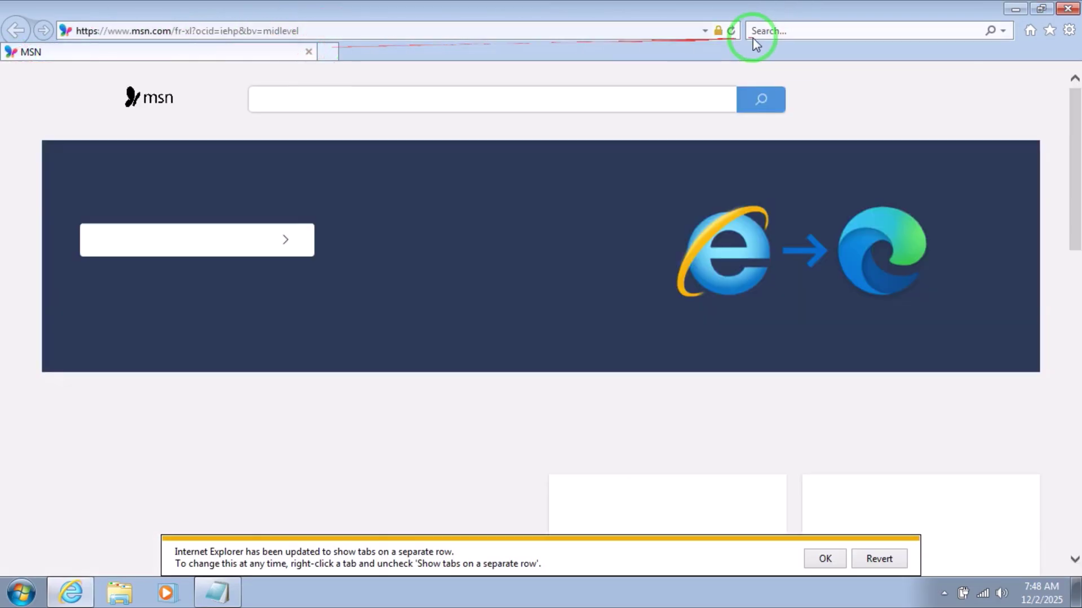
left_click(783, 30)
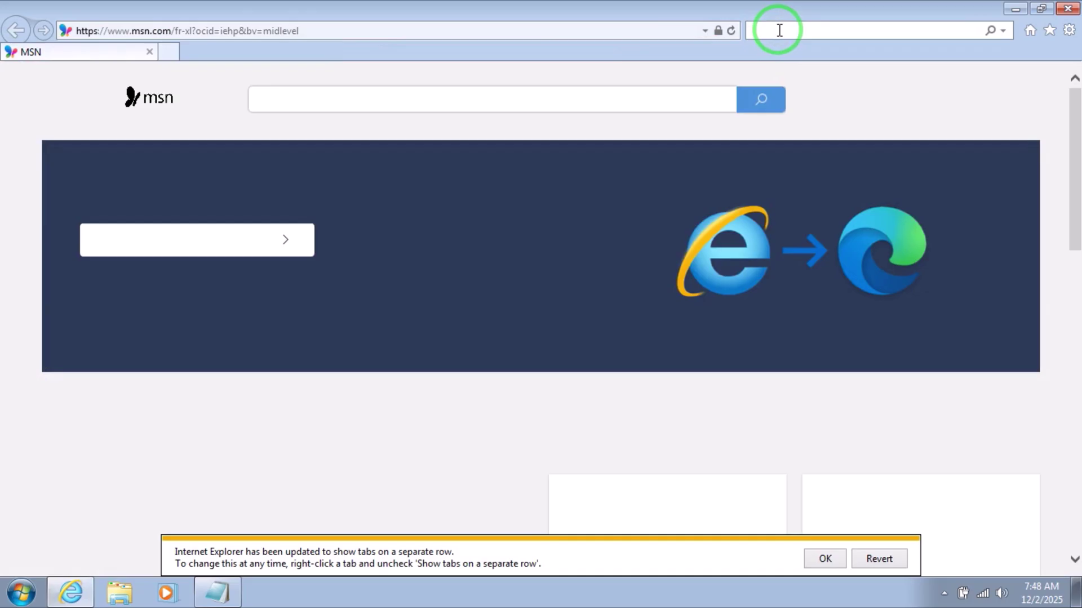
type("google chrome")
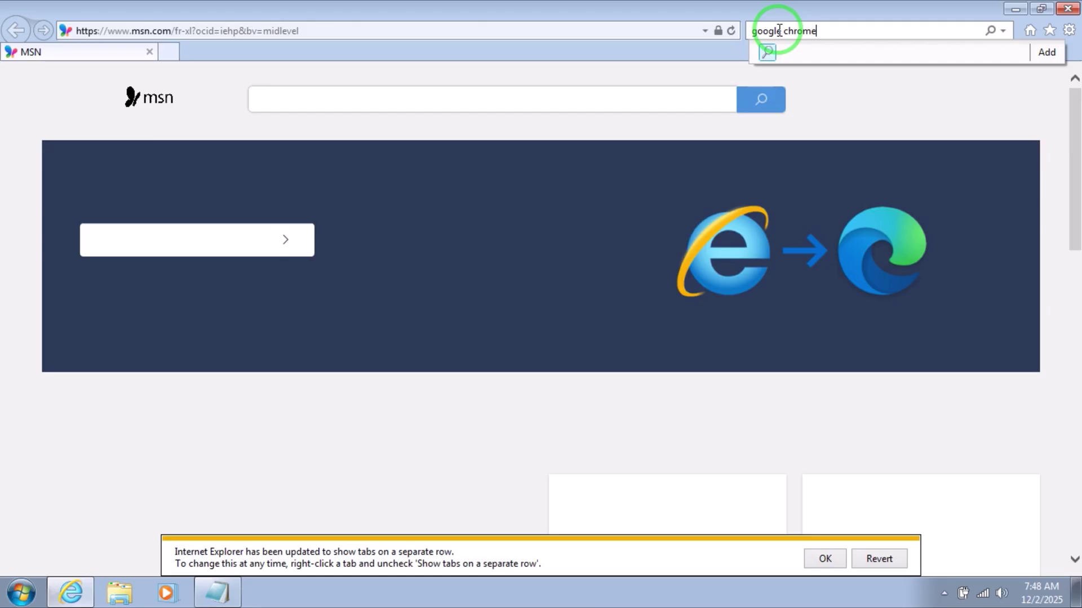
key("Return")
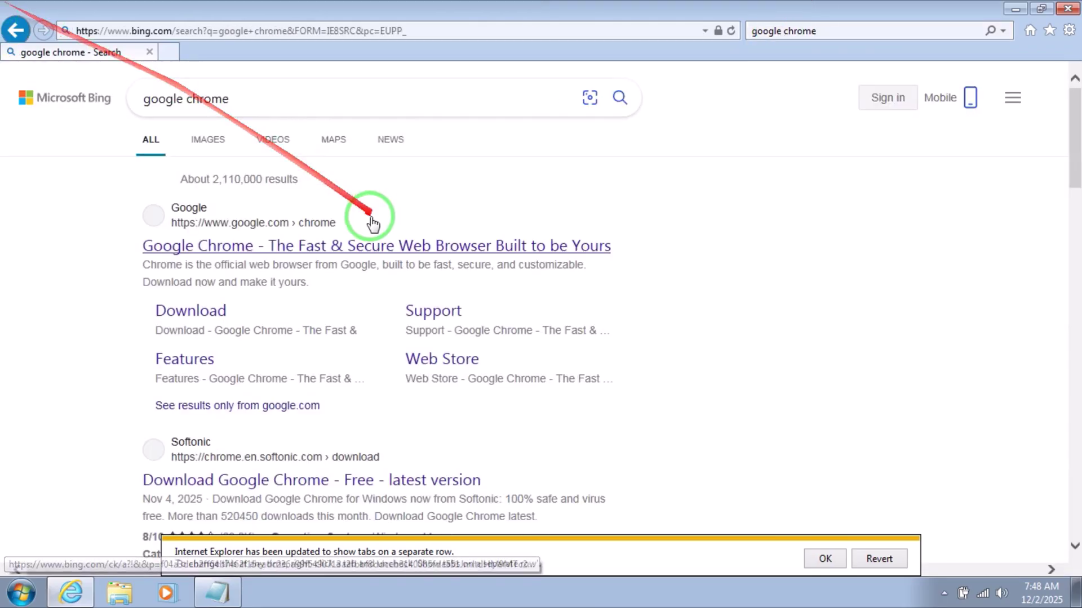
- From Google's Chrome page, untick usage statistics, save ChromeSetup.exe, and view downloads
left_click(214, 246)
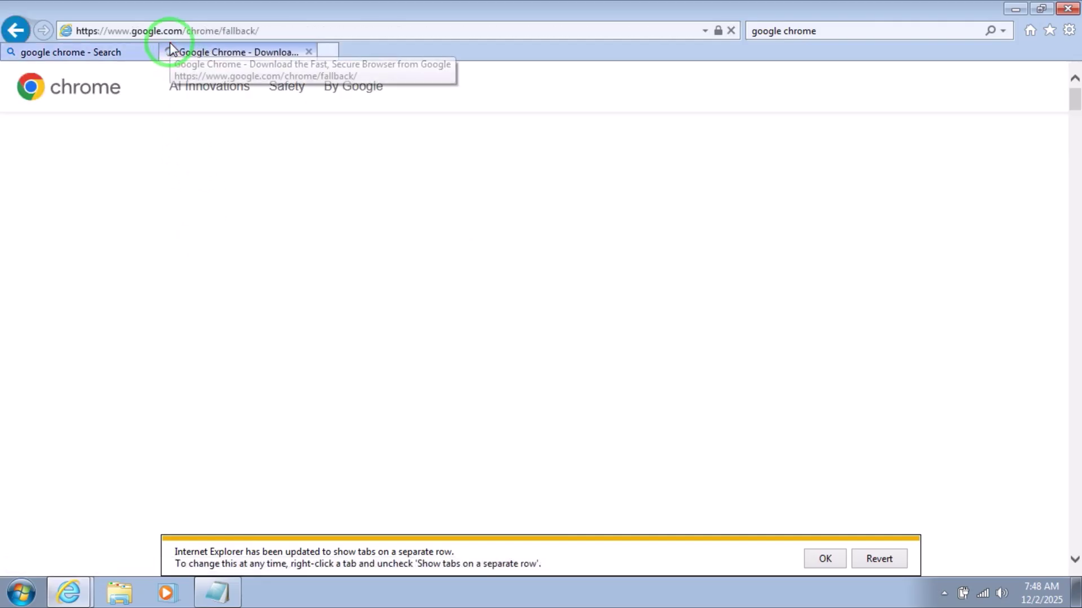
scroll(488, 309, "down", 5)
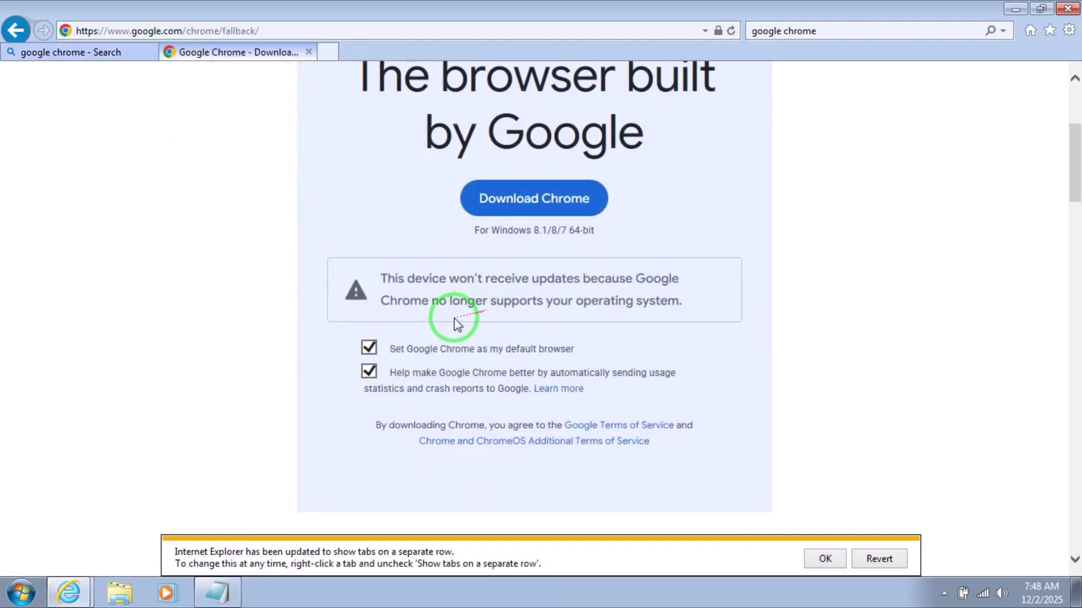
left_click(369, 372)
scroll(370, 375, "up", 2)
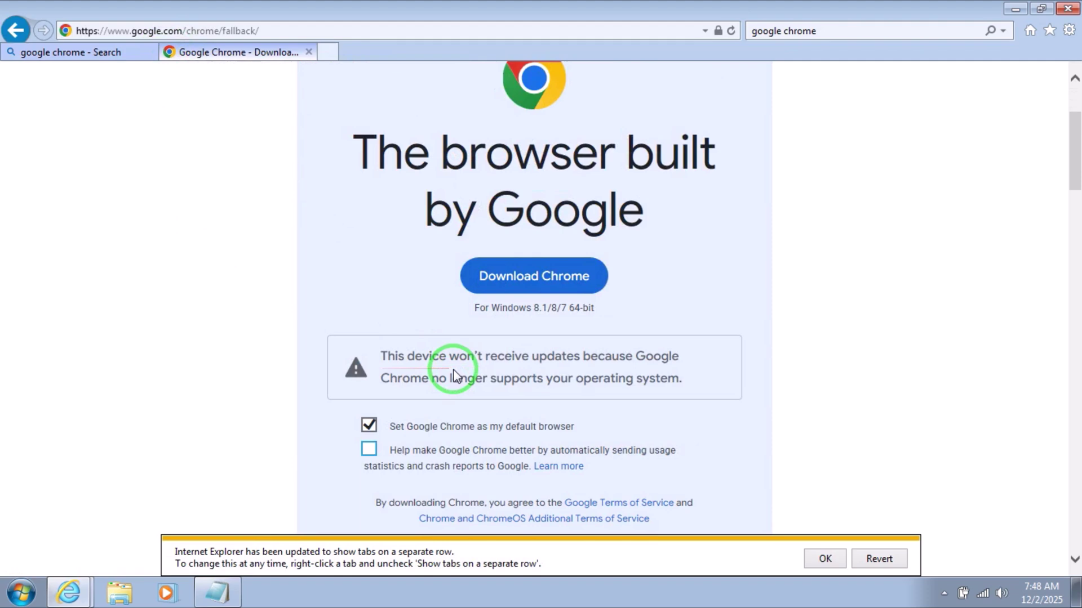
left_click(515, 279)
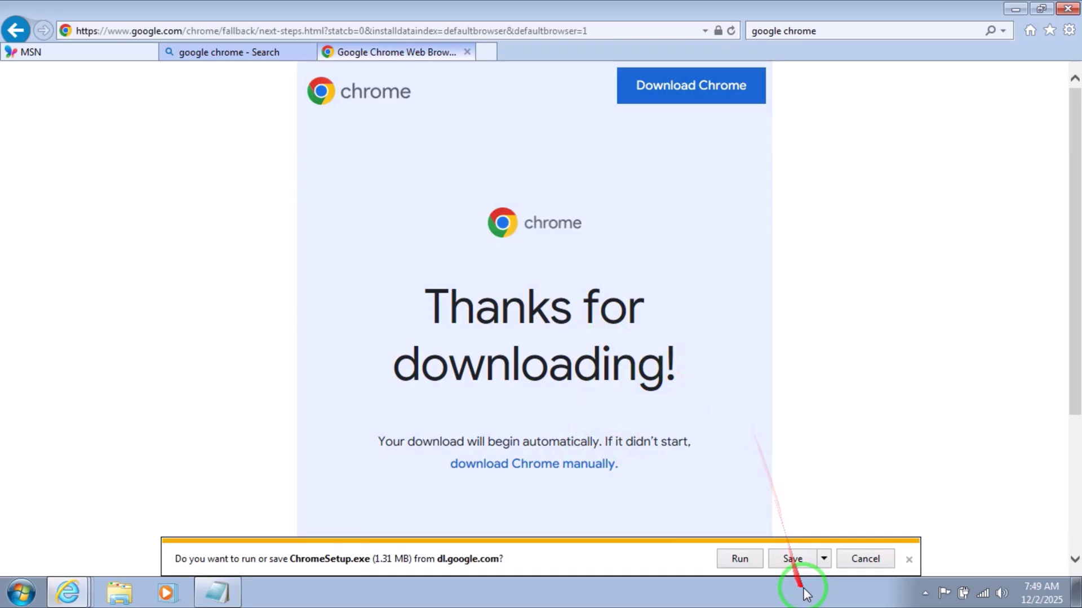
left_click(794, 559)
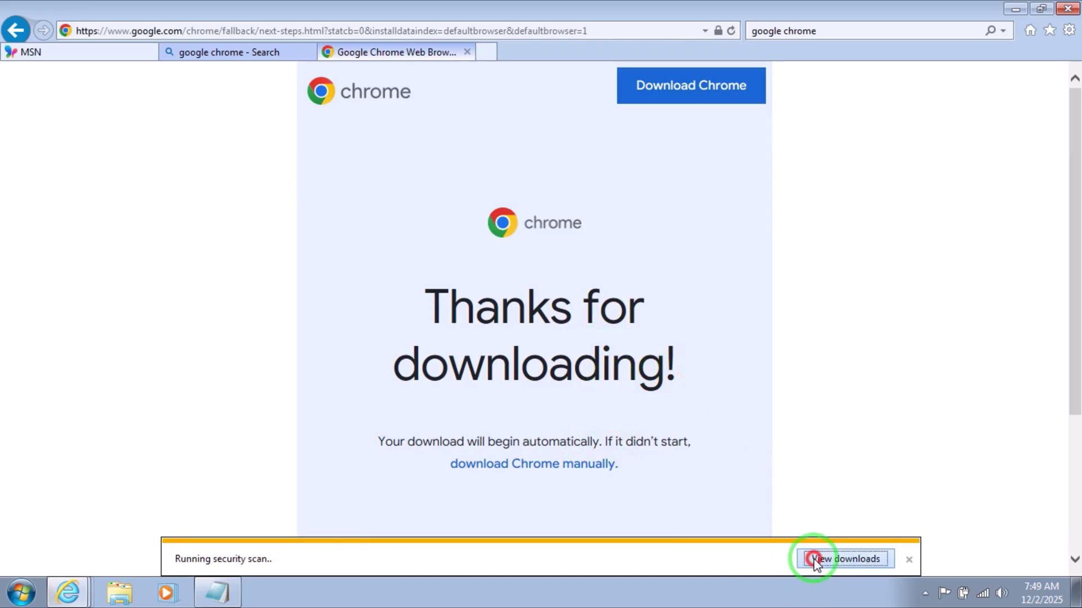
left_click(815, 559)
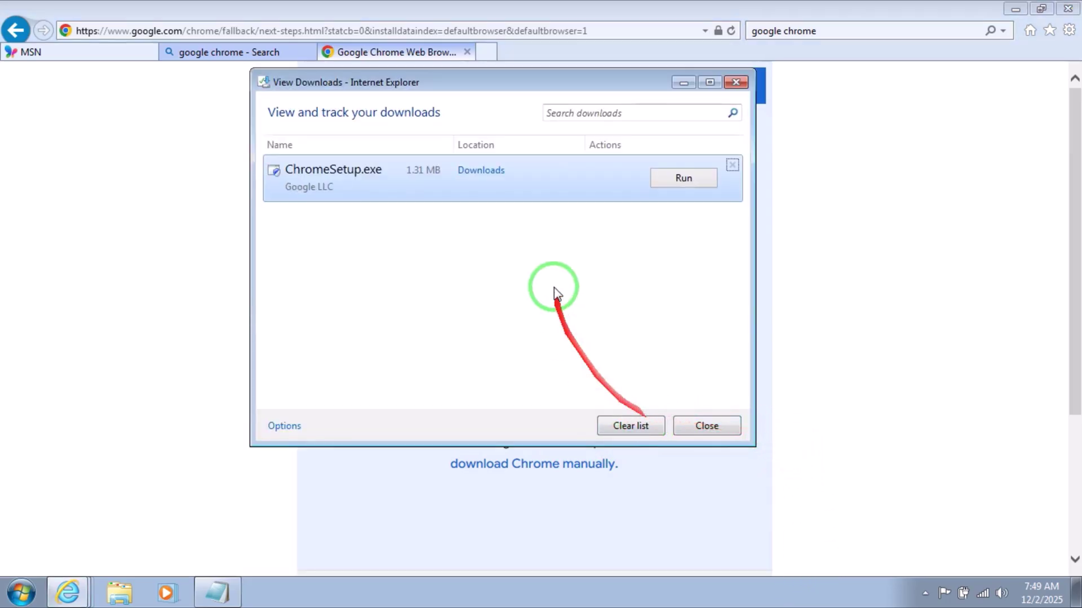
- Close all Internet Explorer tabs and drag ChromeSetup from Downloads onto the desktop
left_click(1068, 9)
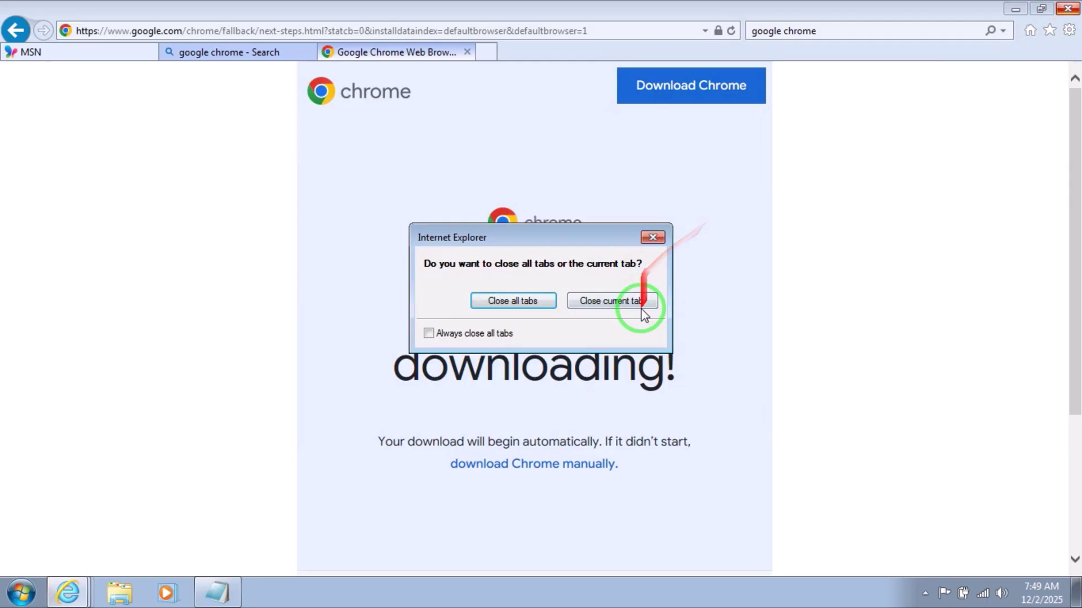
left_click(110, 600)
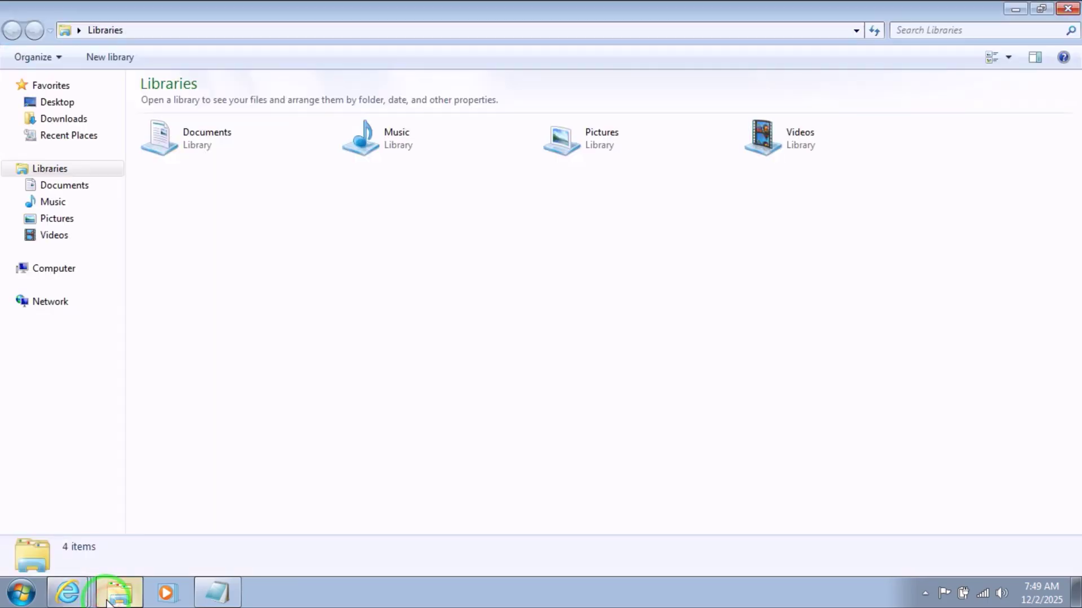
left_click(59, 118)
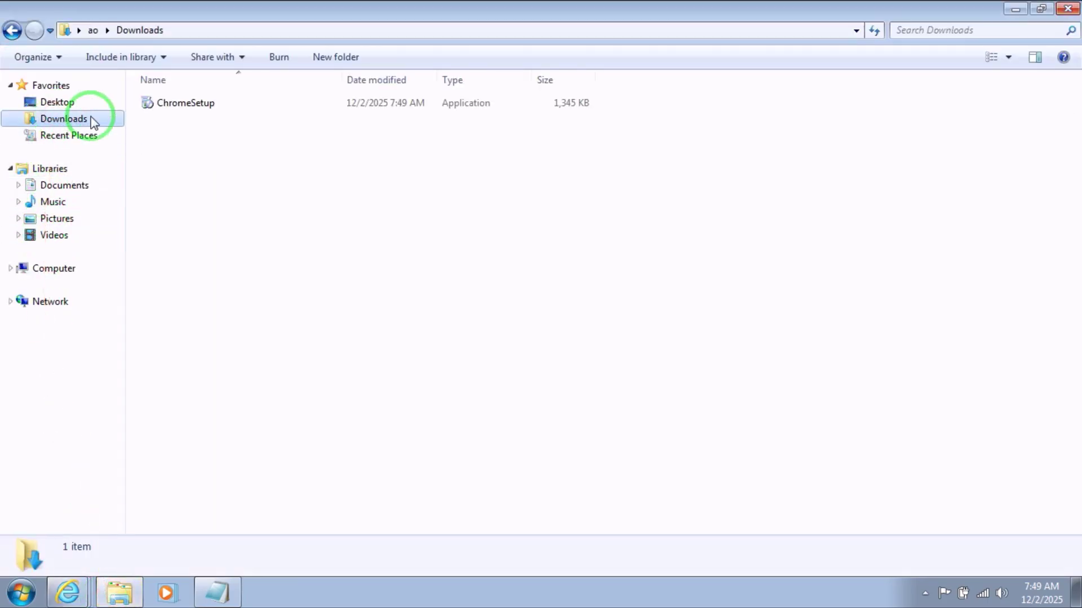
left_click(1040, 9)
left_click(891, 23)
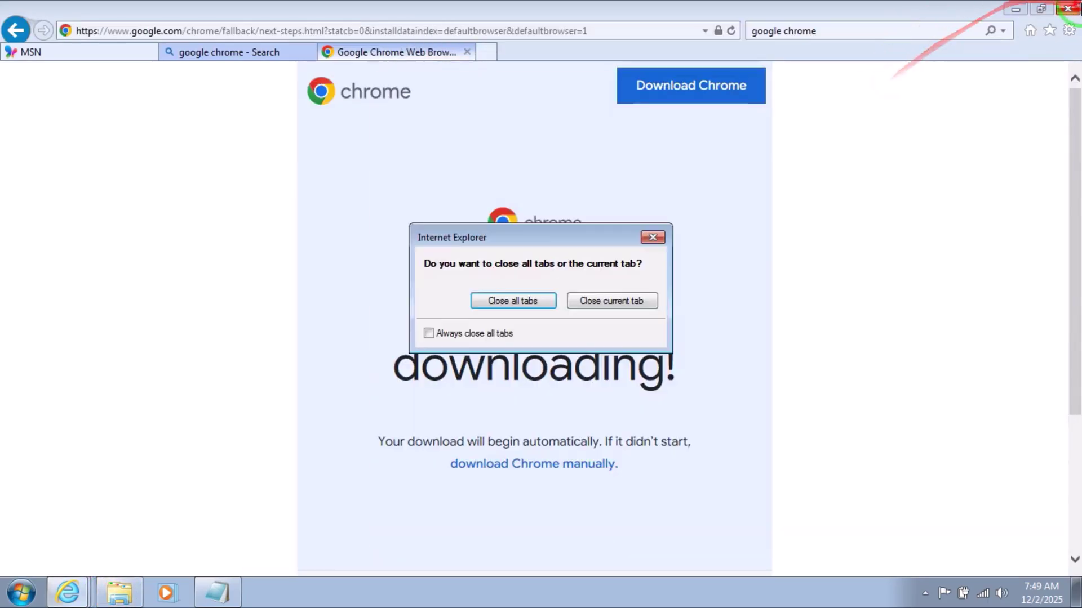
left_click(551, 309)
left_click(367, 77)
right_click(632, 251)
left_click_drag(560, 186, 266, 194)
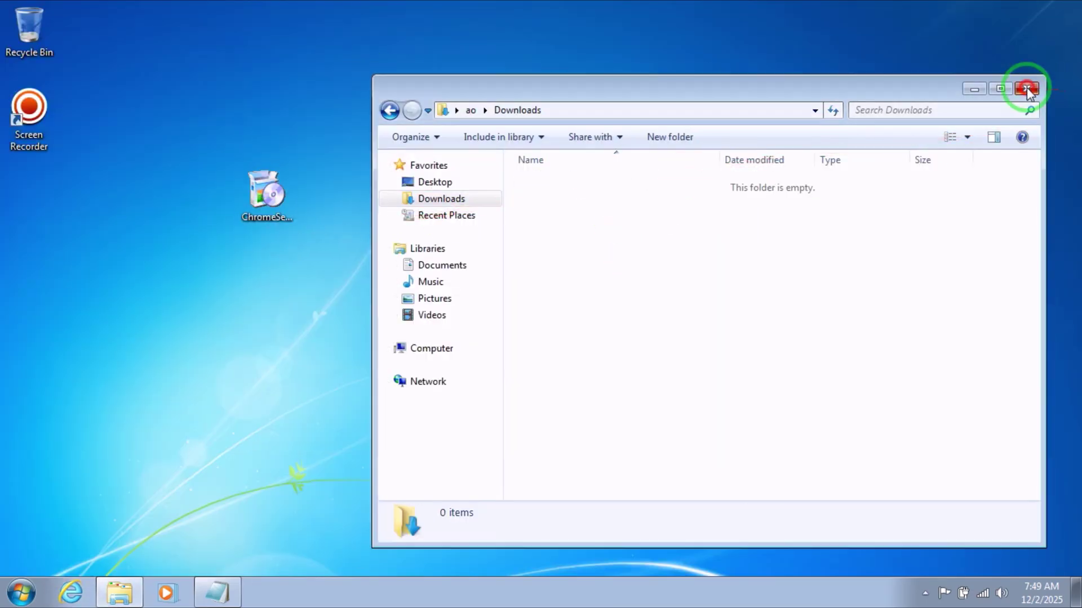
- Launch ChromeSetup from the desktop, allowing the security warning and UAC prompt
left_click(1026, 89)
double_click(270, 199)
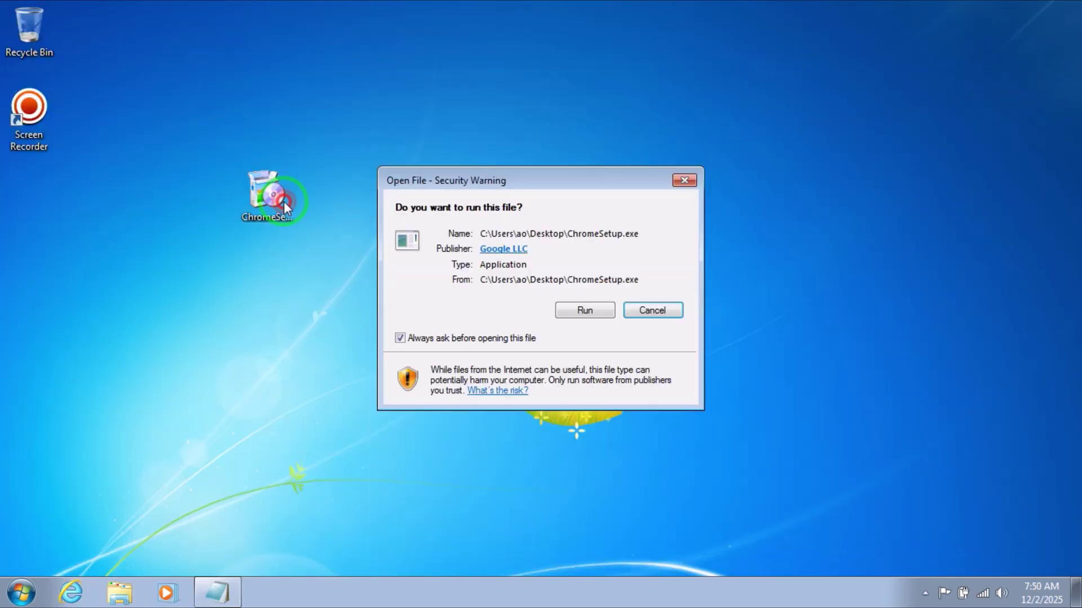
left_click(582, 311)
left_click(596, 310)
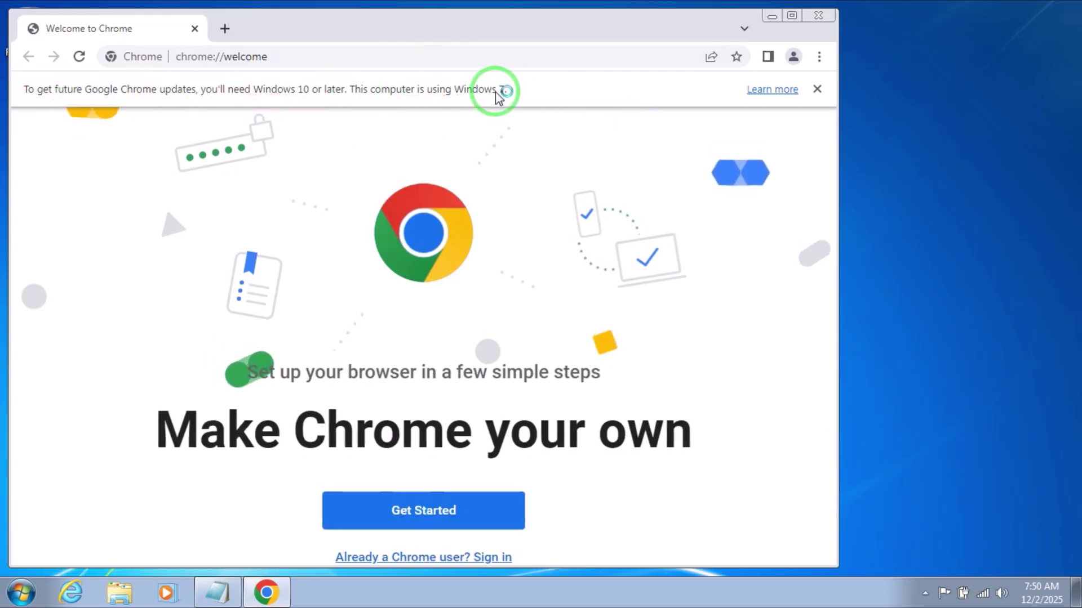
- Dismiss the Windows 7 banner and open Help > About Google Chrome to see version 109
left_click(818, 90)
left_click(819, 58)
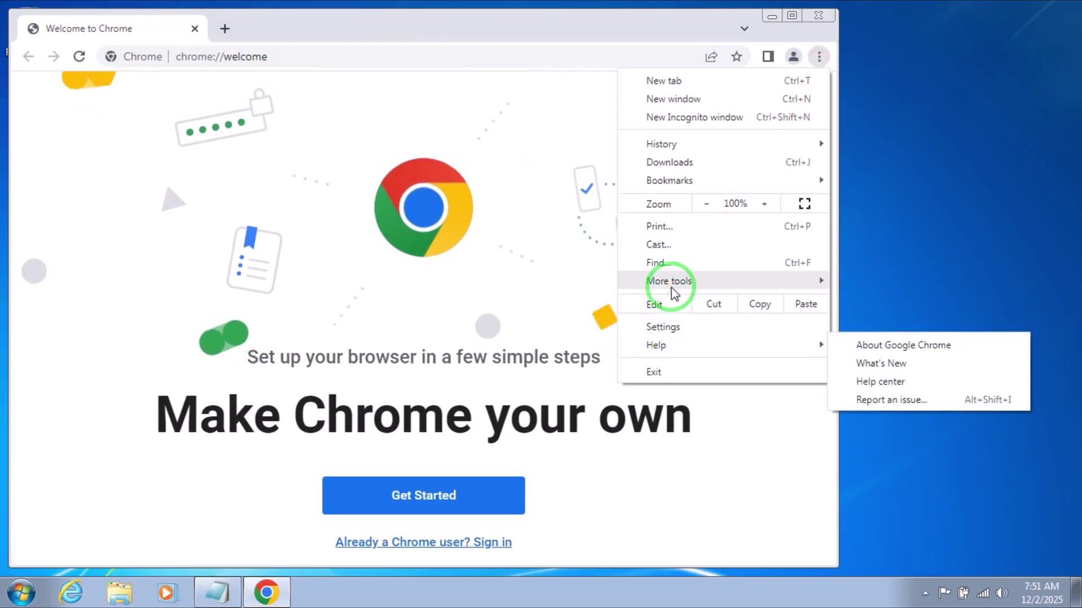
mouse_move(658, 153)
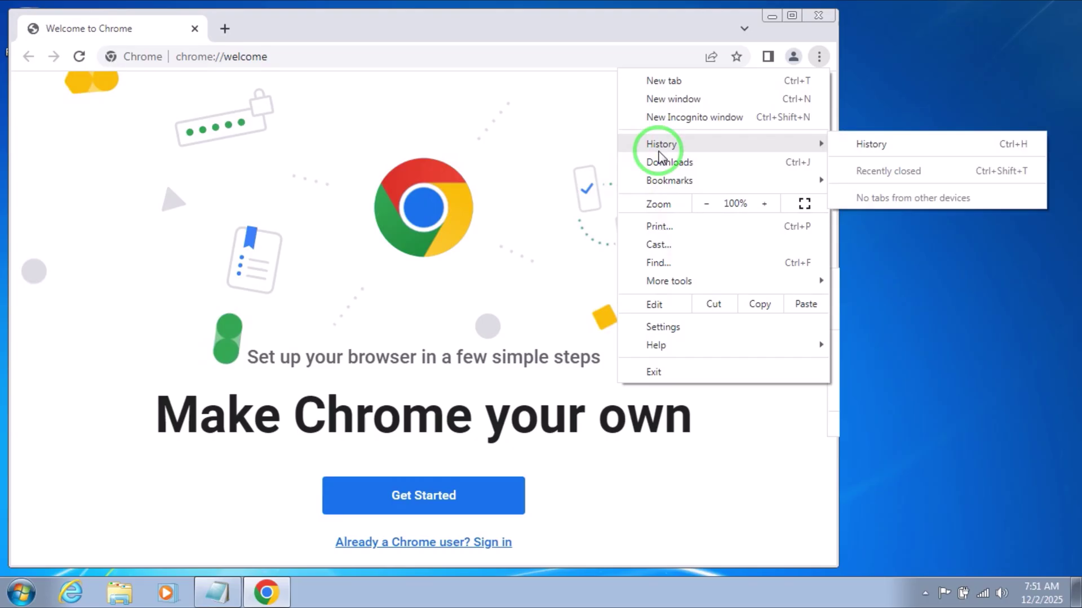
left_click(661, 346)
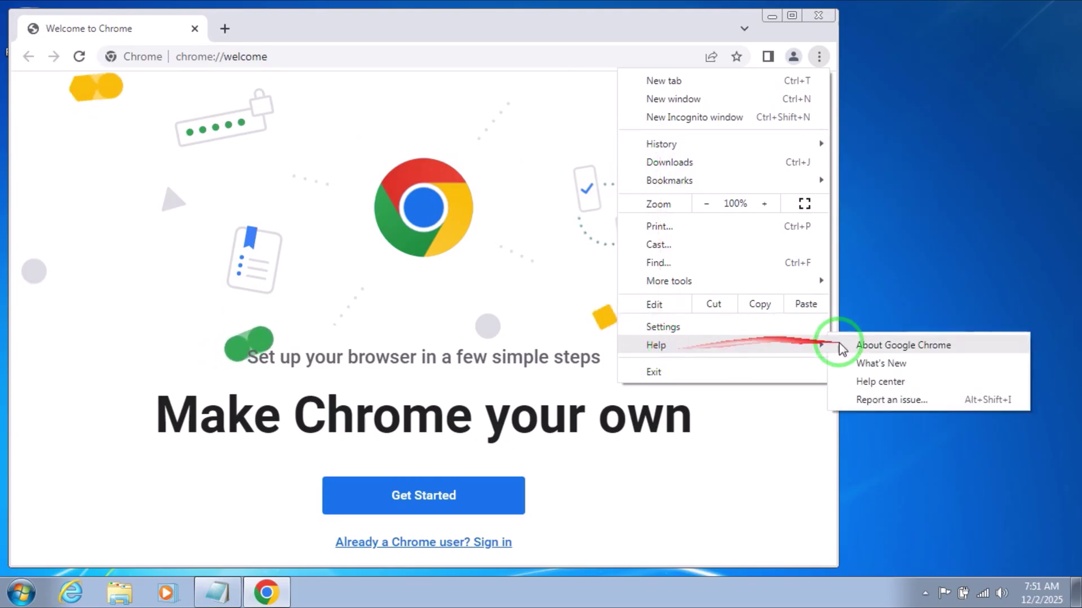
left_click(905, 350)
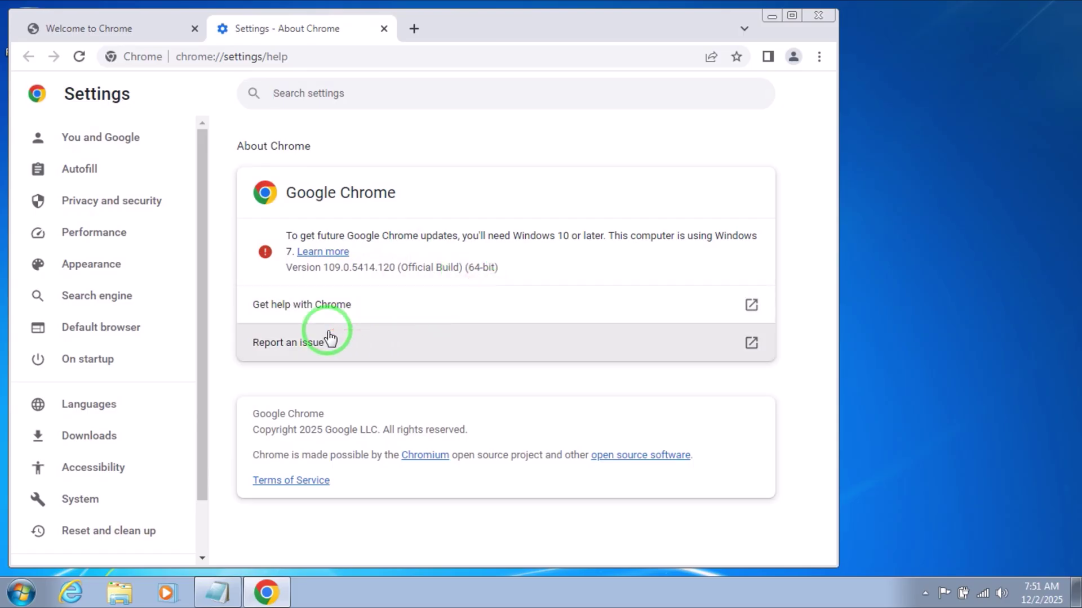
- Return to the Welcome tab and close the Chrome window
left_click(155, 29)
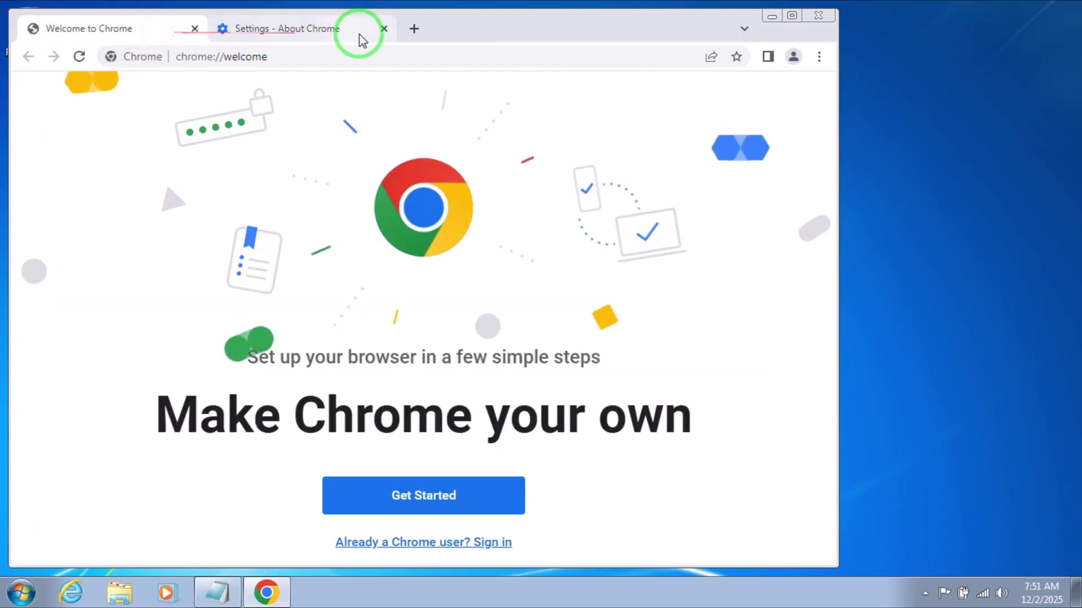
left_click(792, 15)
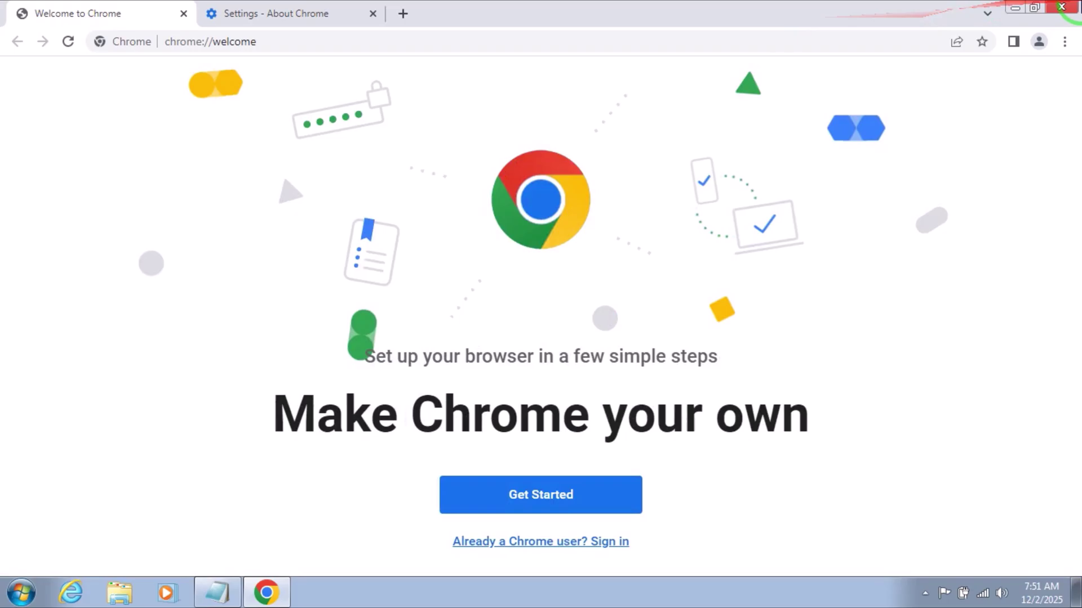
left_click(1061, 7)
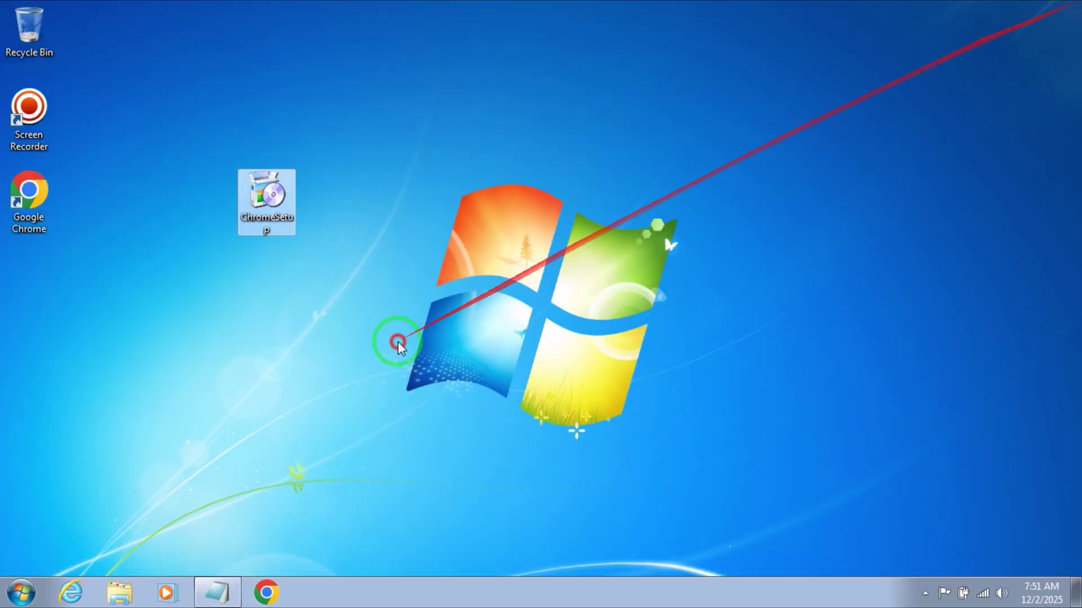
- Drag ChromeSetup to the Recycle Bin and empty the bin permanently
left_click_drag(265, 209, 25, 44)
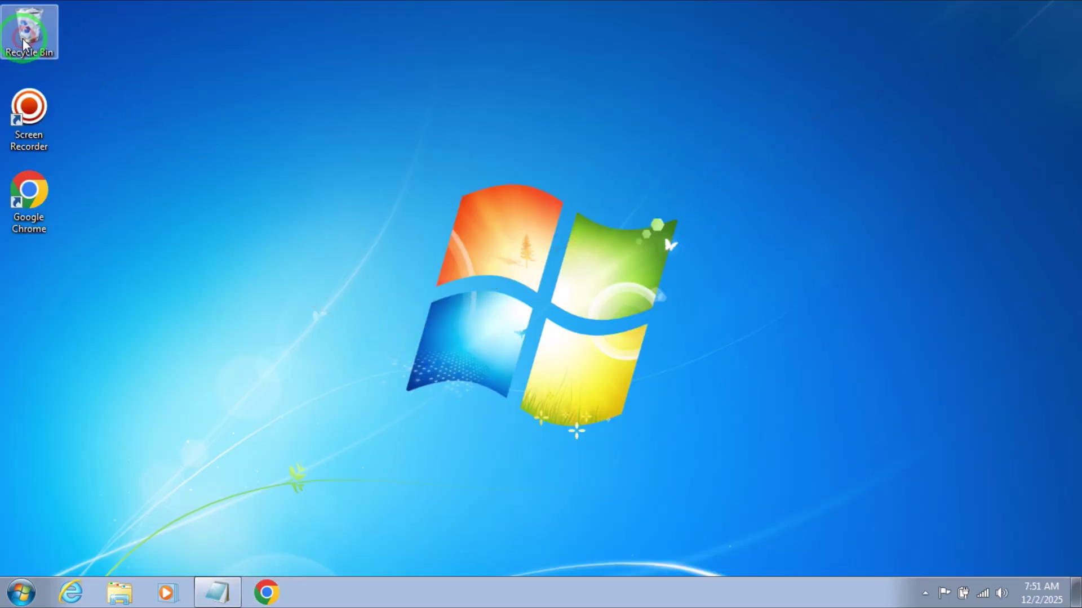
right_click(24, 43)
left_click(70, 72)
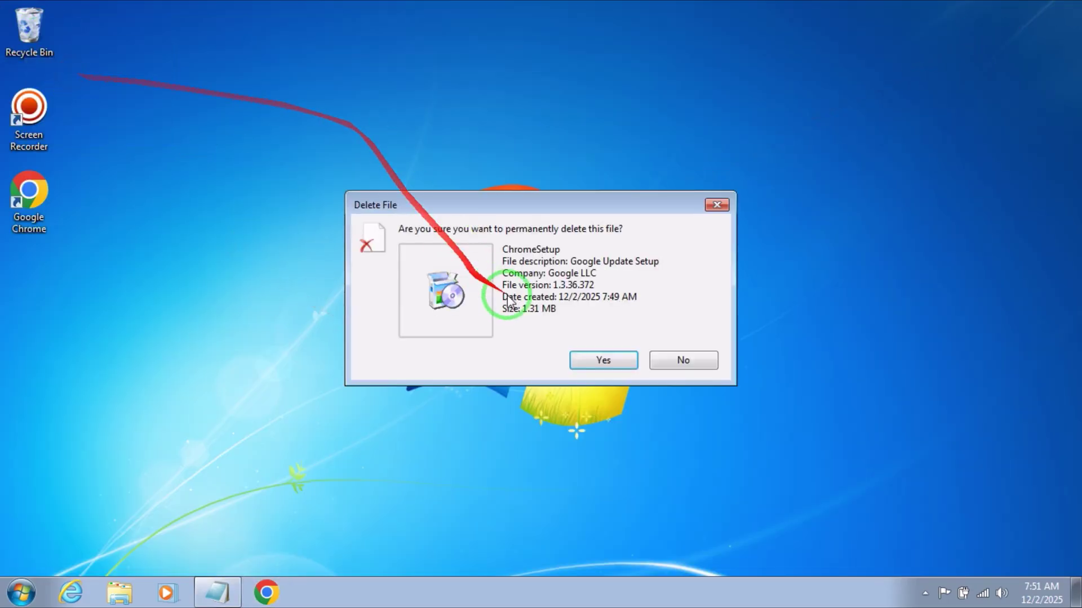
left_click(597, 360)
left_click(11, 589)
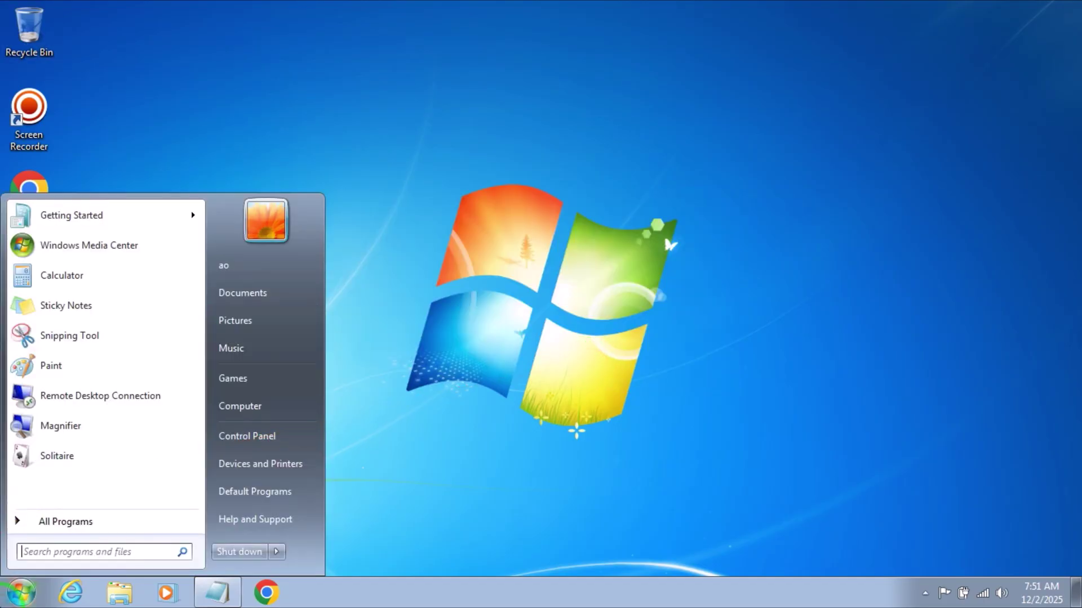
key("Escape")
left_click(955, 509)
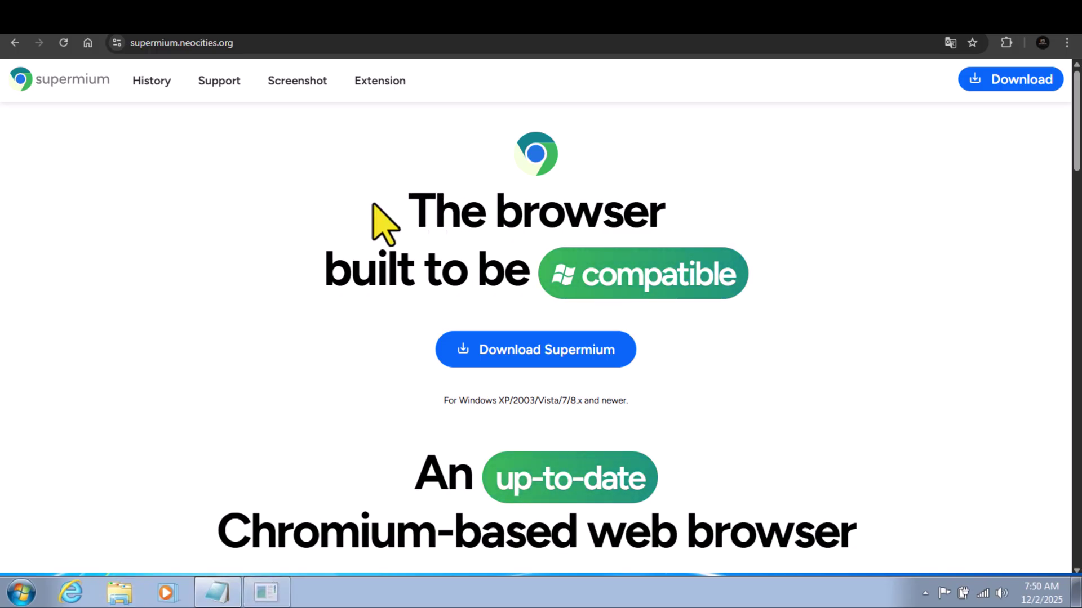
- Read the Supermium headline and supported Windows versions, highlighting text along the way
left_click_drag(373, 205, 700, 234)
left_click(465, 269)
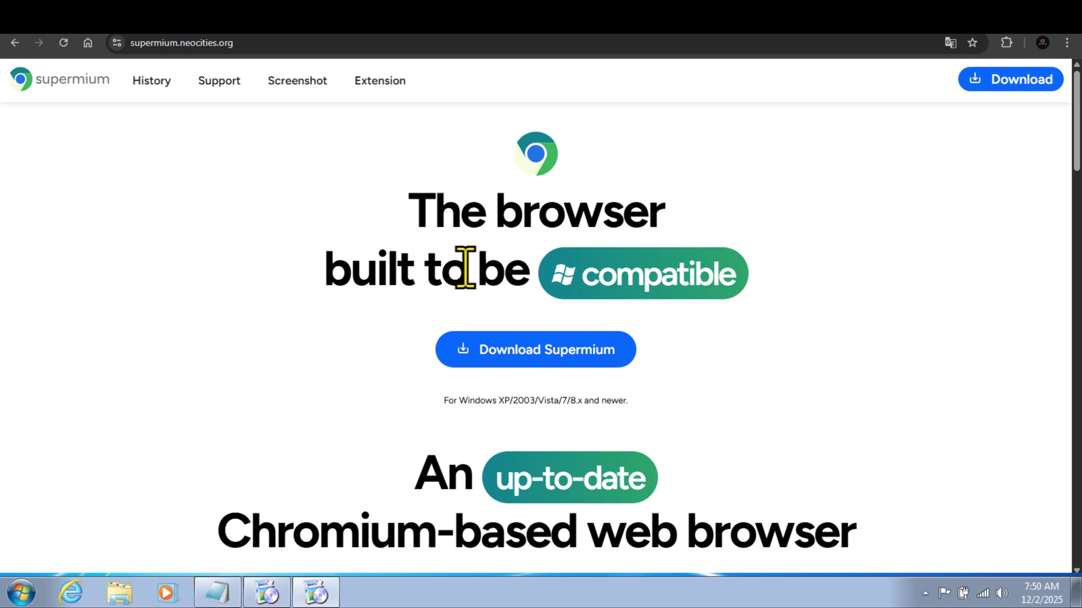
scroll(405, 254, "down", 2)
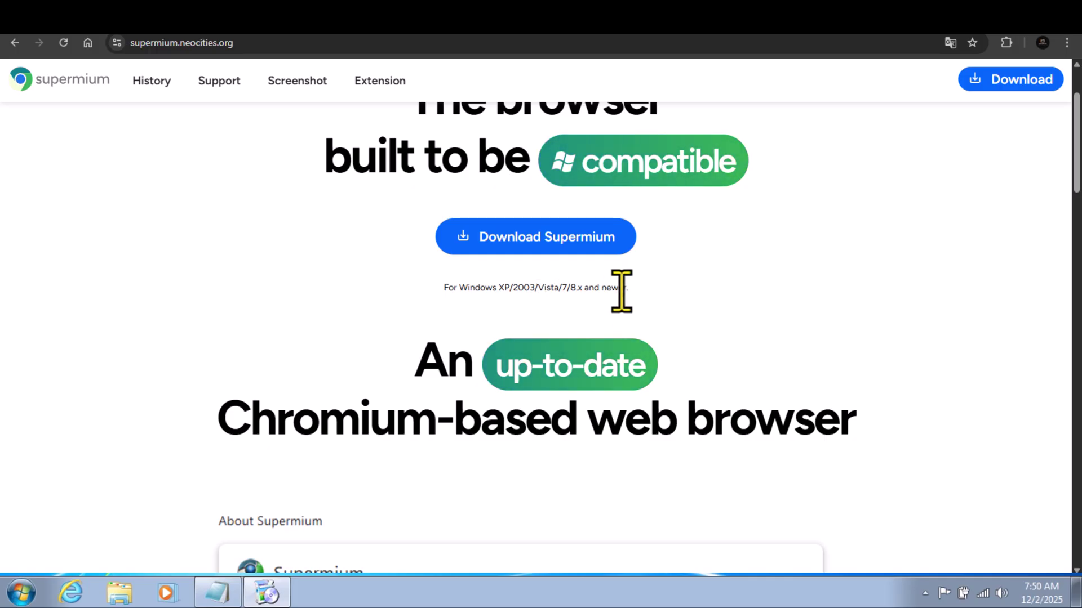
left_click_drag(499, 274, 447, 267)
scroll(526, 298, "down", 1)
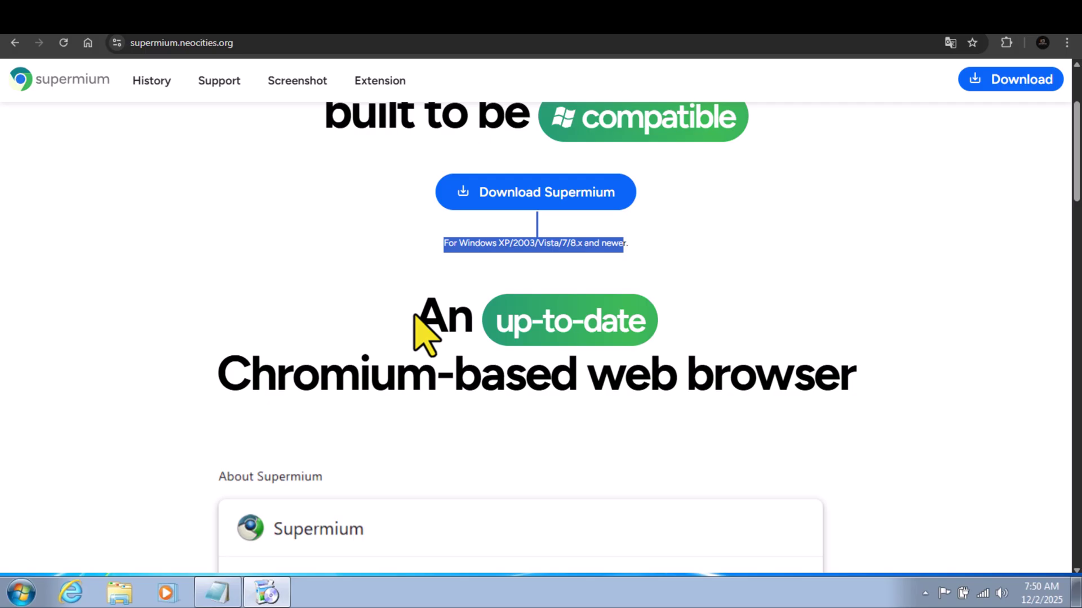
left_click_drag(414, 316, 492, 319)
left_click_drag(631, 323, 660, 327)
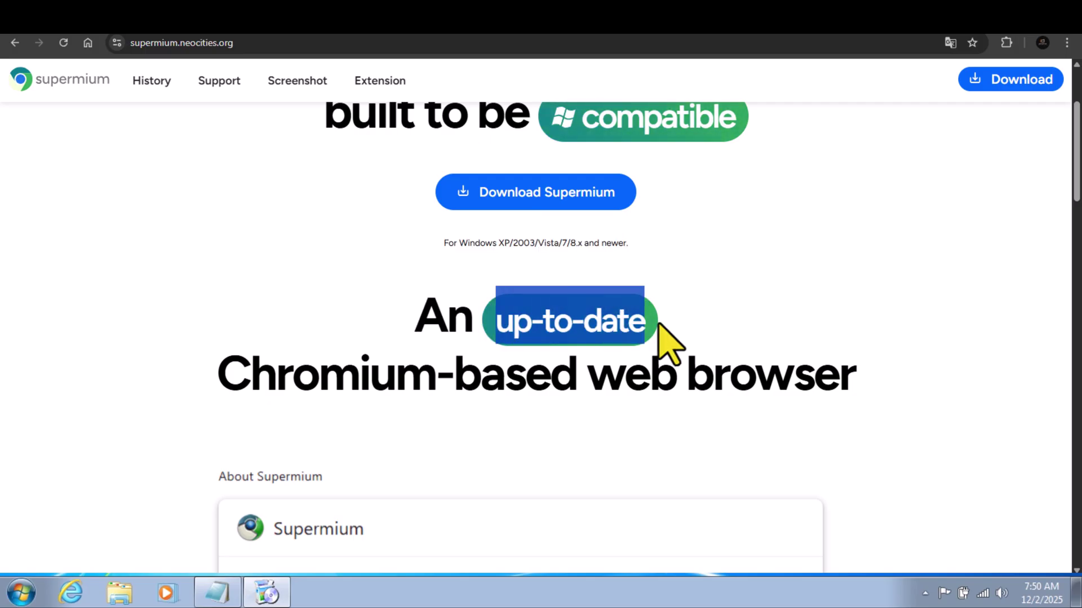
scroll(424, 276, "down", 4)
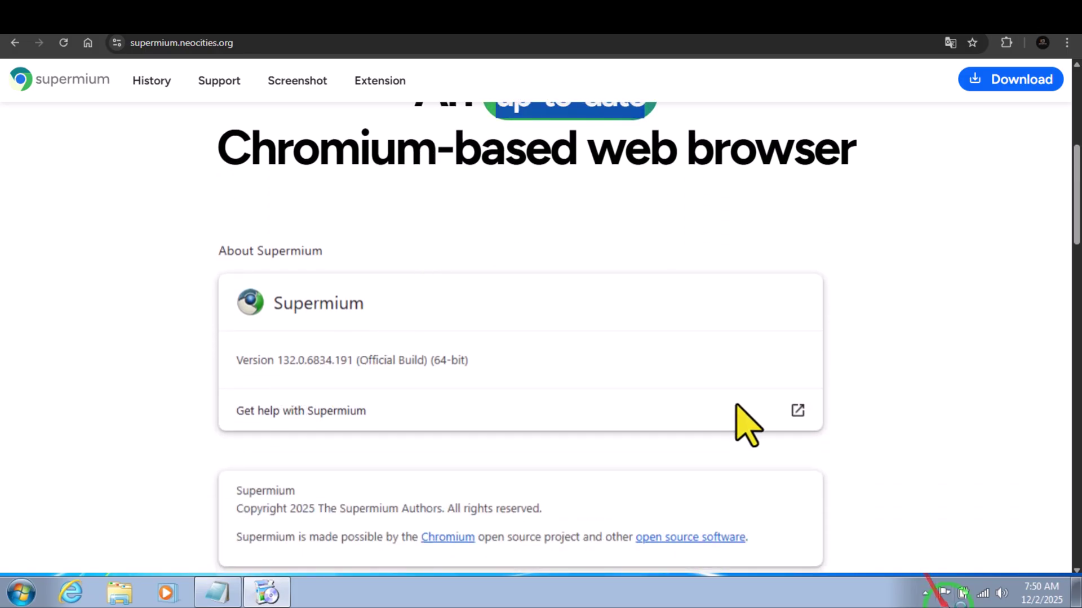
scroll(552, 367, "up", 2)
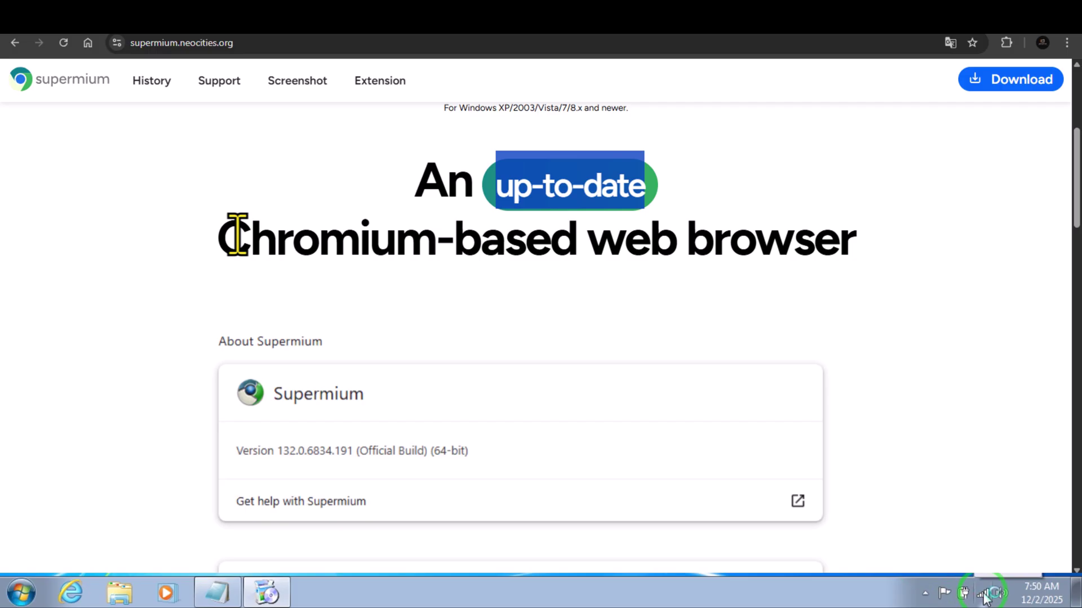
- Scroll through Supermium's feature details to the footer, then back to the top
left_click_drag(237, 234, 901, 254)
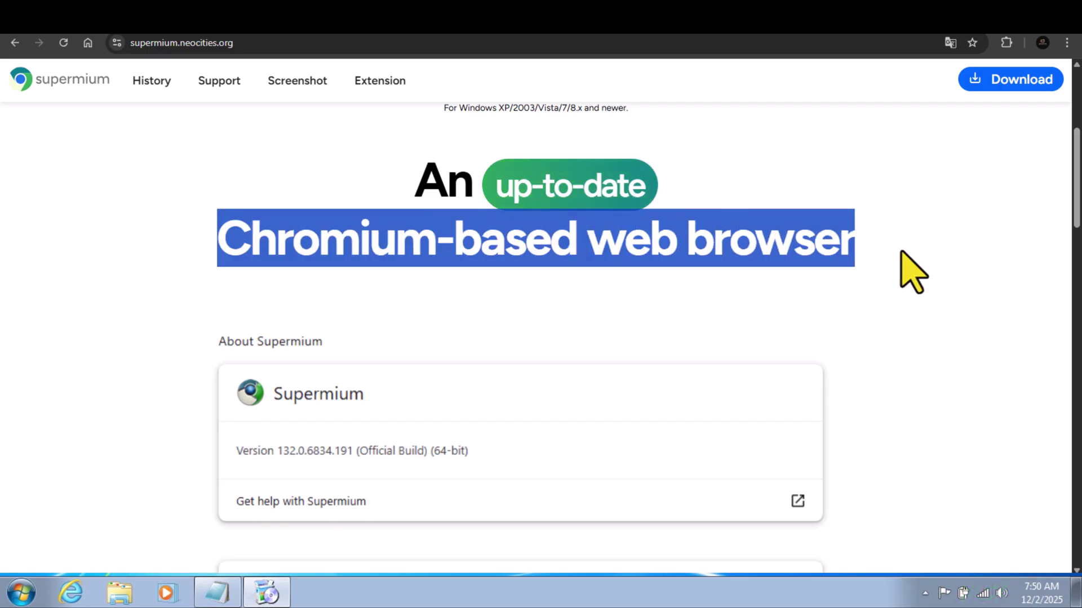
scroll(562, 225, "down", 9)
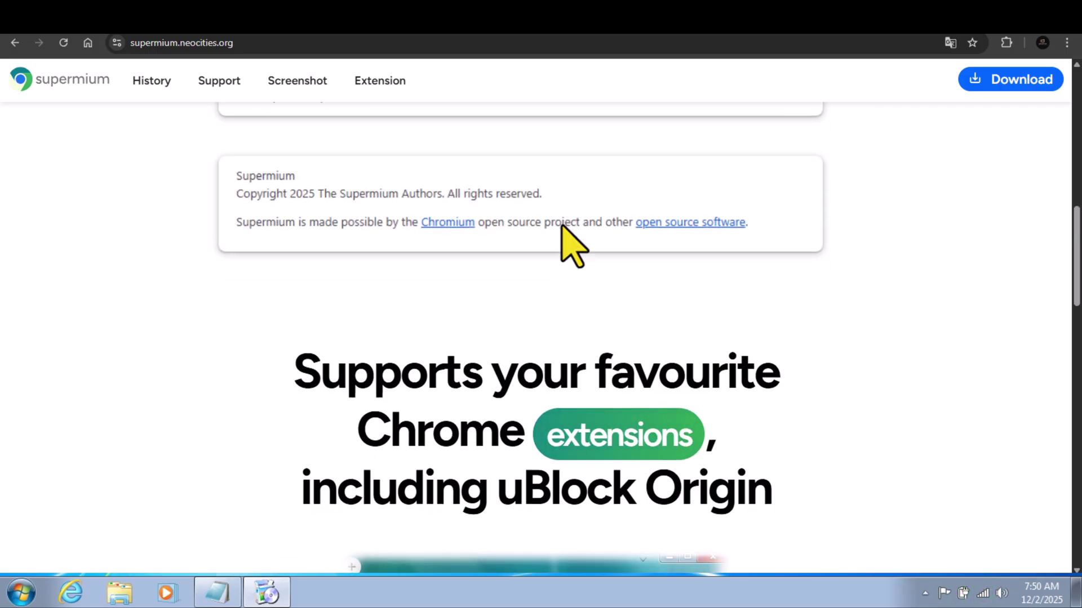
scroll(561, 237, "down", 2)
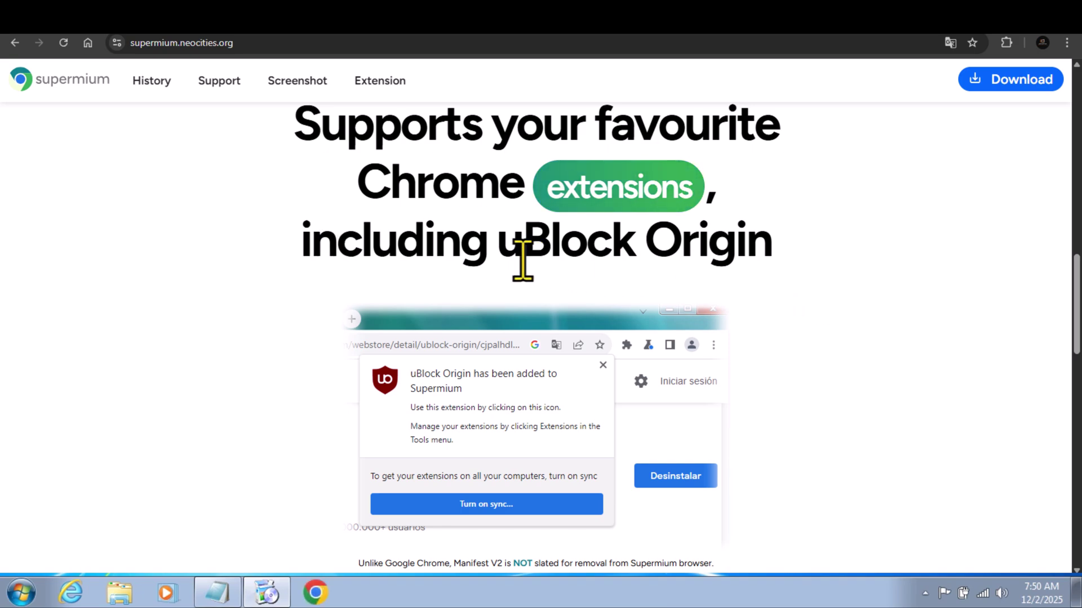
scroll(522, 262, "down", 14)
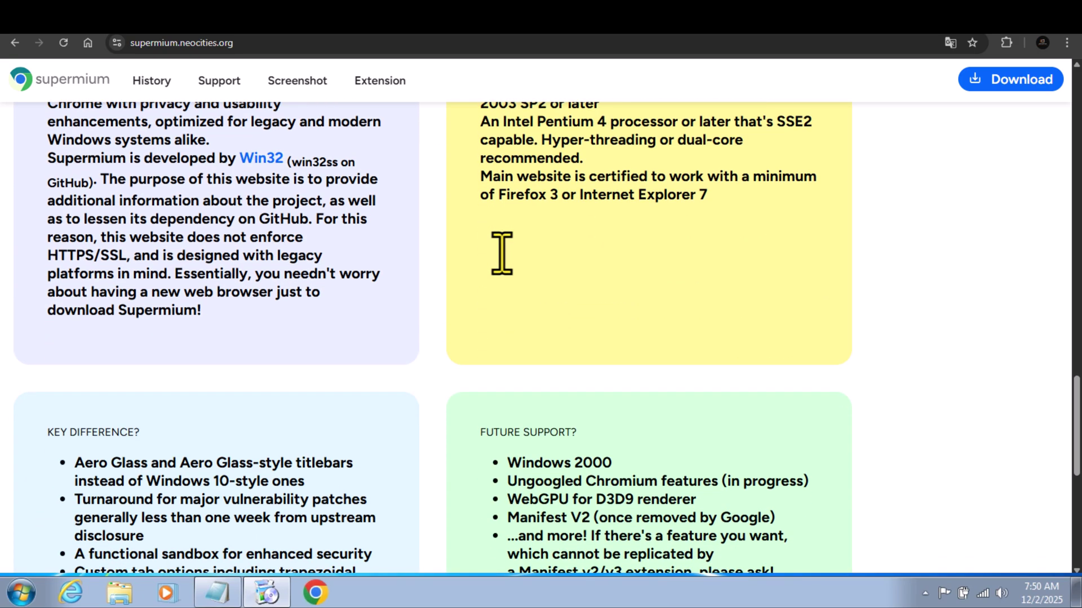
scroll(501, 253, "down", 8)
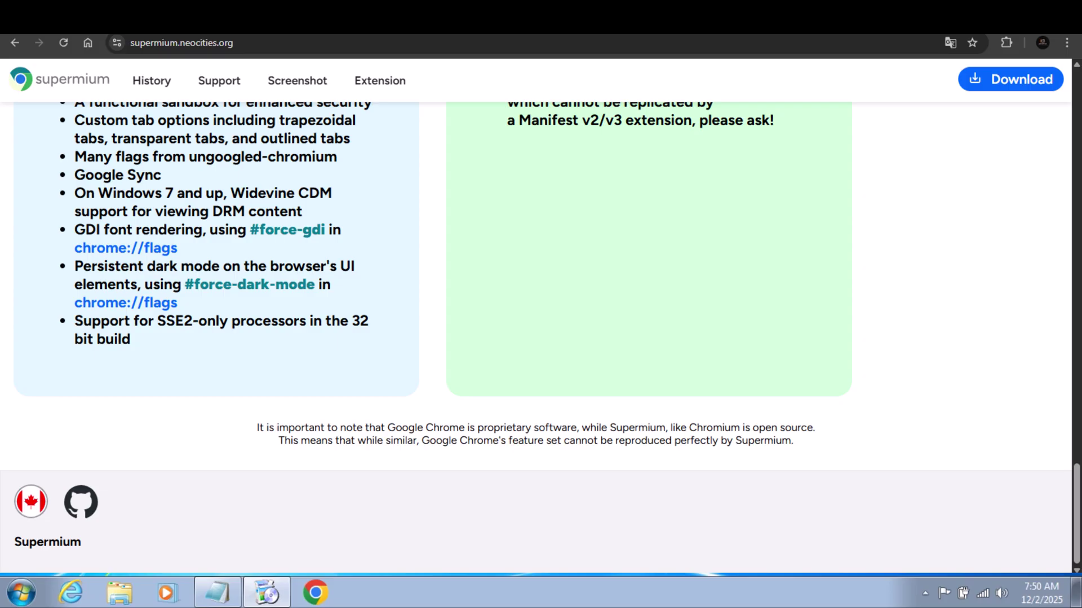
left_click_drag(1076, 490, 1077, 90)
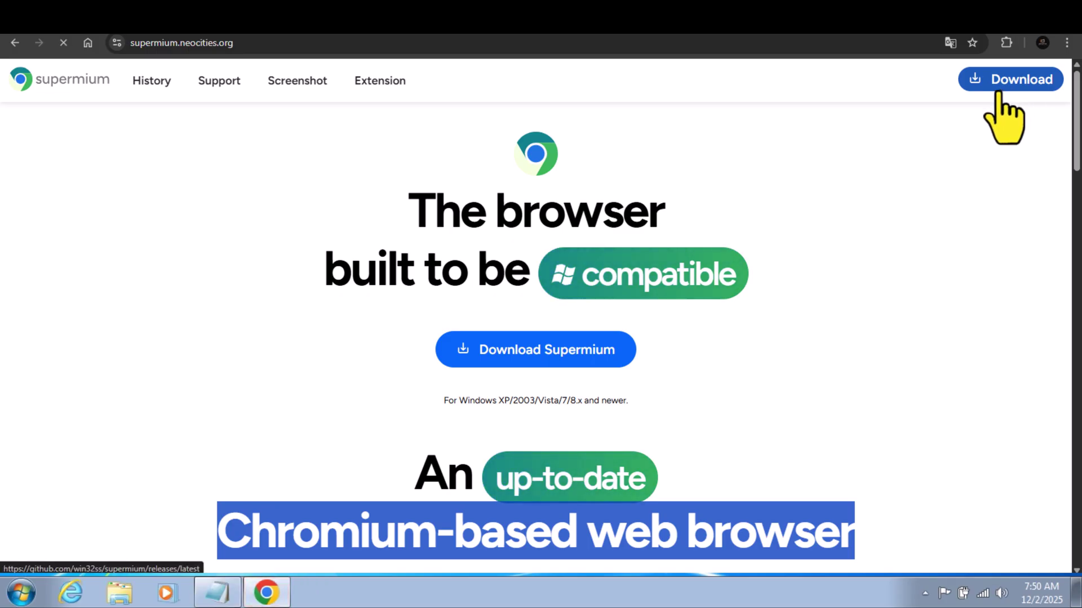
- Start downloading supermium_138_64_setup.exe from the 138.0.7204.295 R7 release and check its download progress
left_click(997, 93)
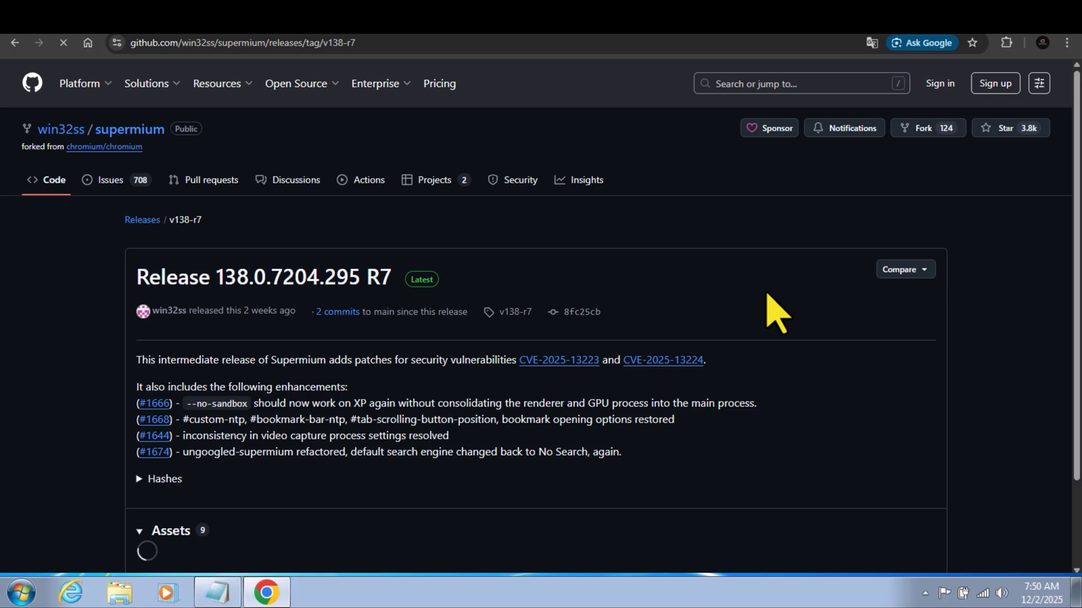
scroll(782, 318, "down", 1)
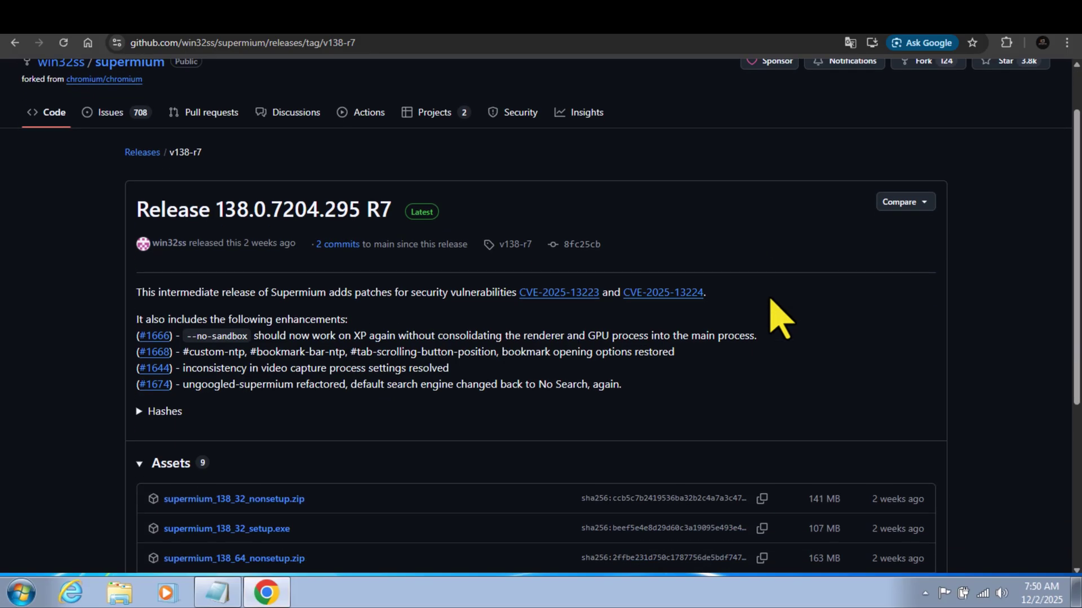
scroll(782, 319, "down", 3)
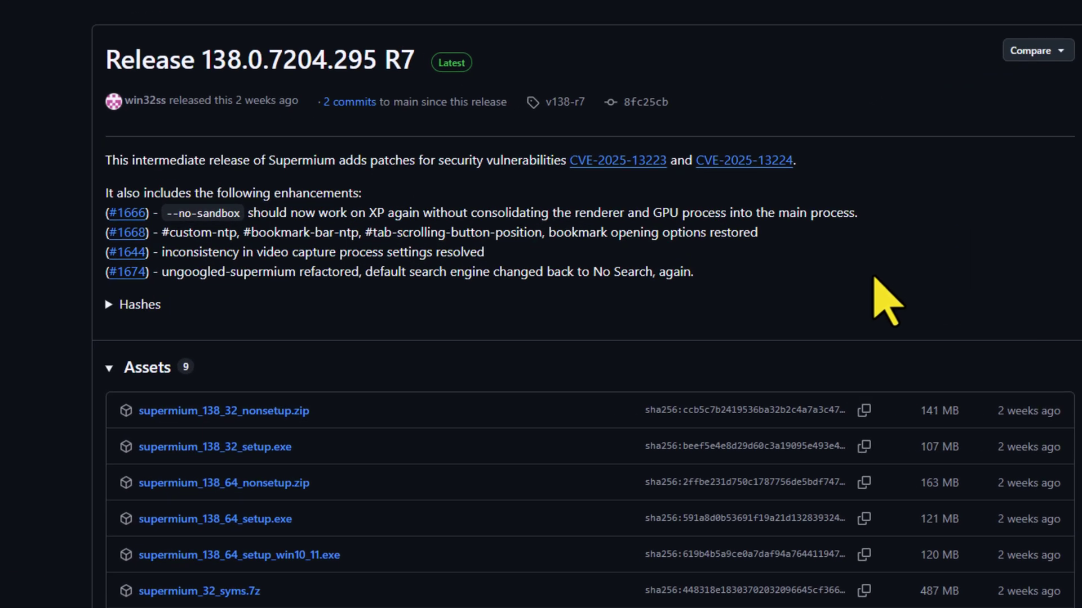
scroll(980, 258, "down", 1)
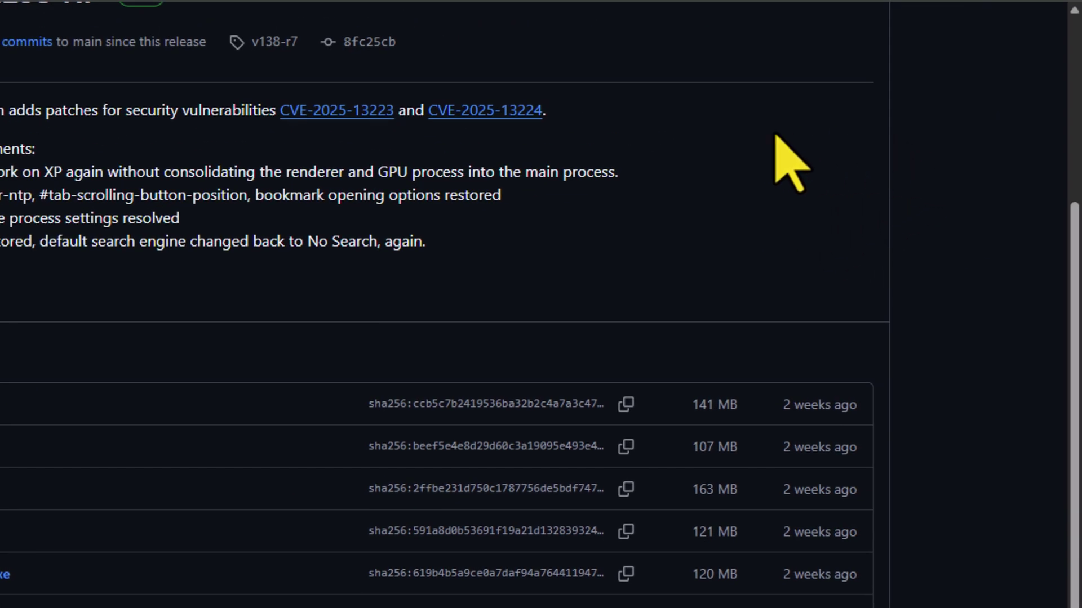
left_click(1000, 7)
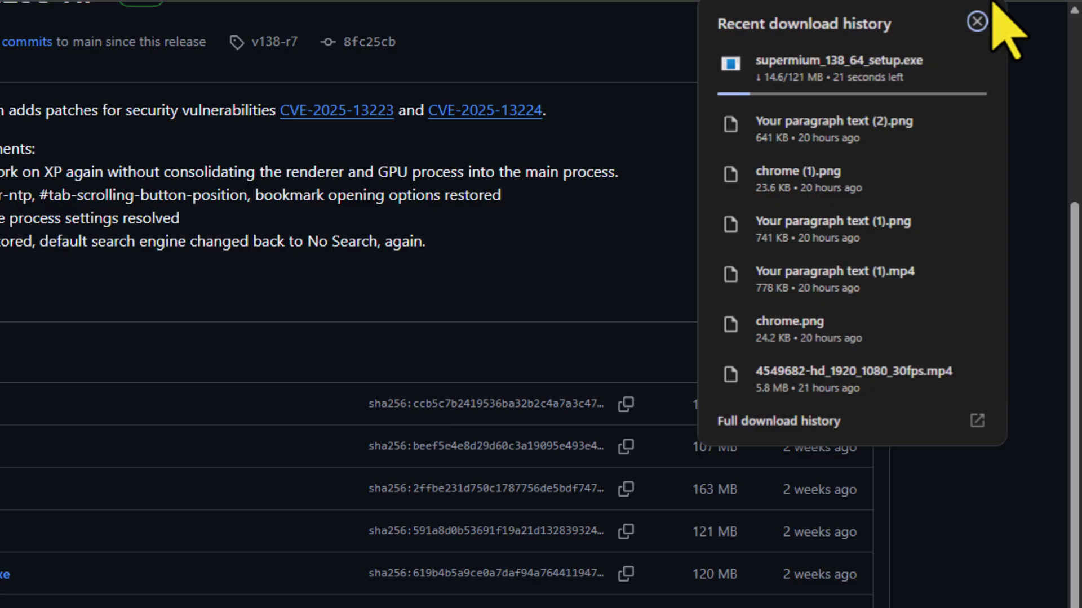
mouse_move(985, 66)
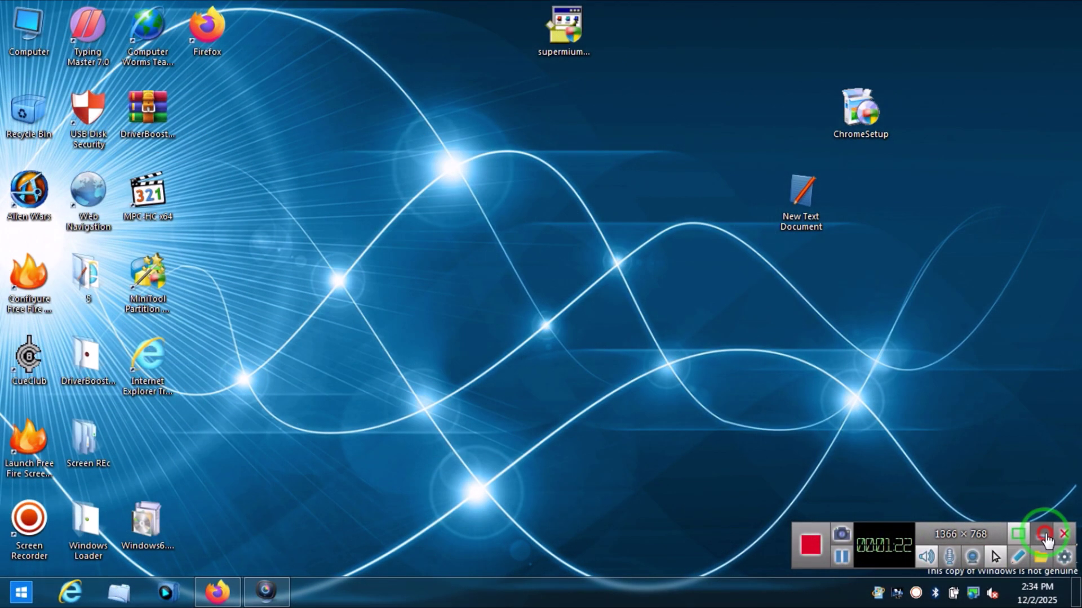
- Run the downloaded Supermium setup file and approve the unknown-publisher and install prompts
left_click(1045, 539)
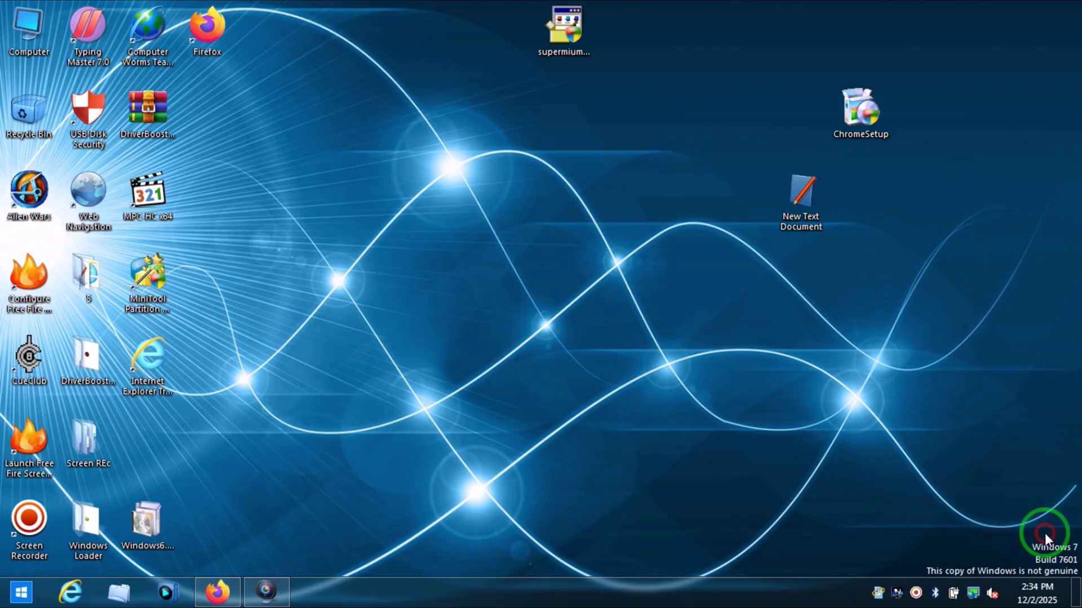
left_click(573, 47)
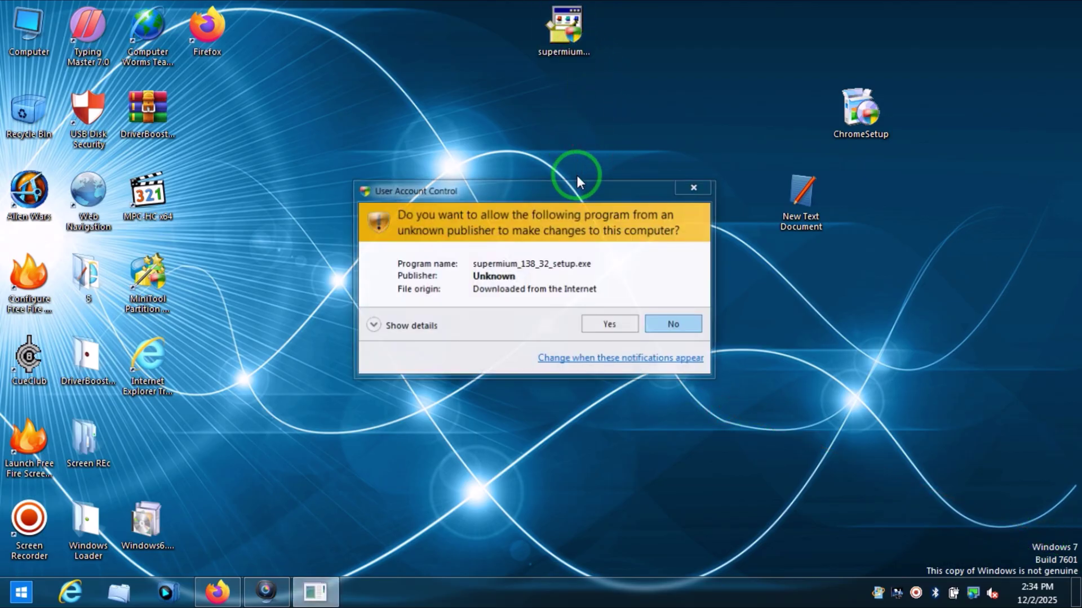
left_click(599, 328)
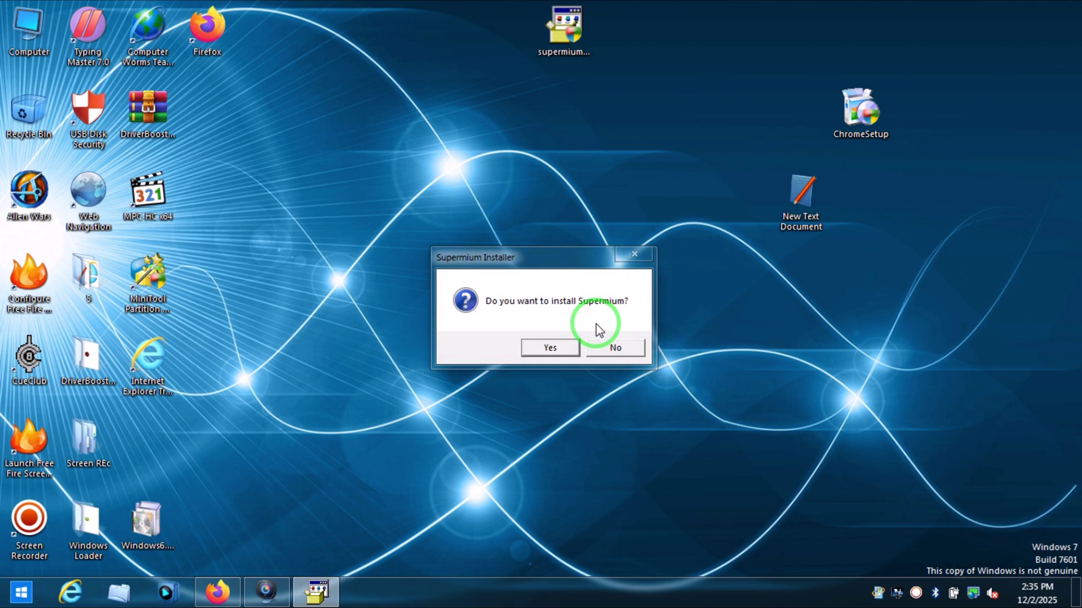
left_click(551, 346)
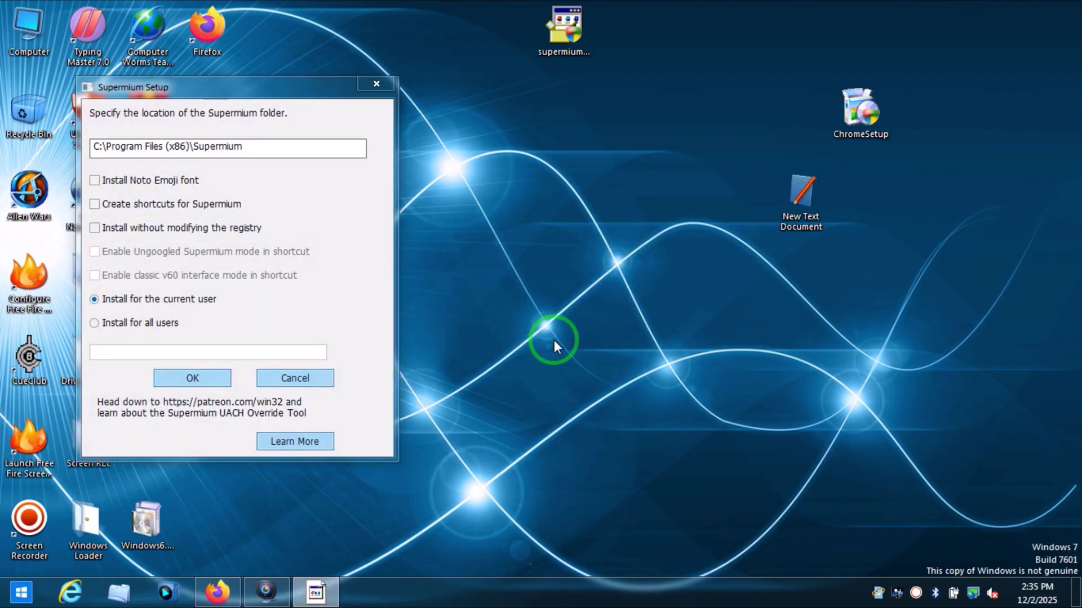
- Install for all users with the Noto Emoji font and shortcuts, then dismiss the completion message
left_click_drag(319, 106, 573, 129)
left_click(410, 211)
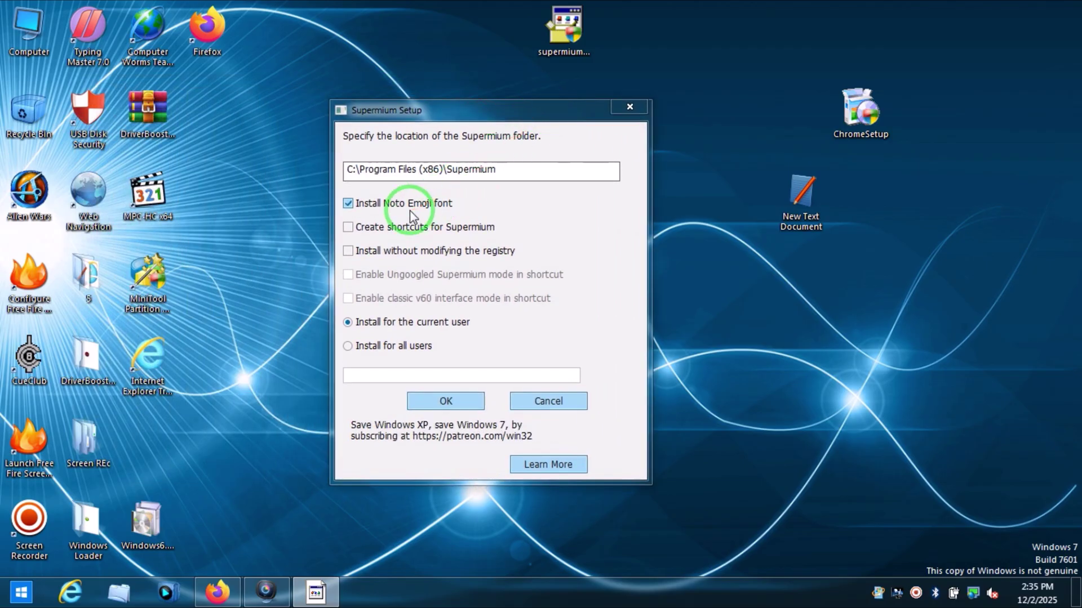
left_click(387, 229)
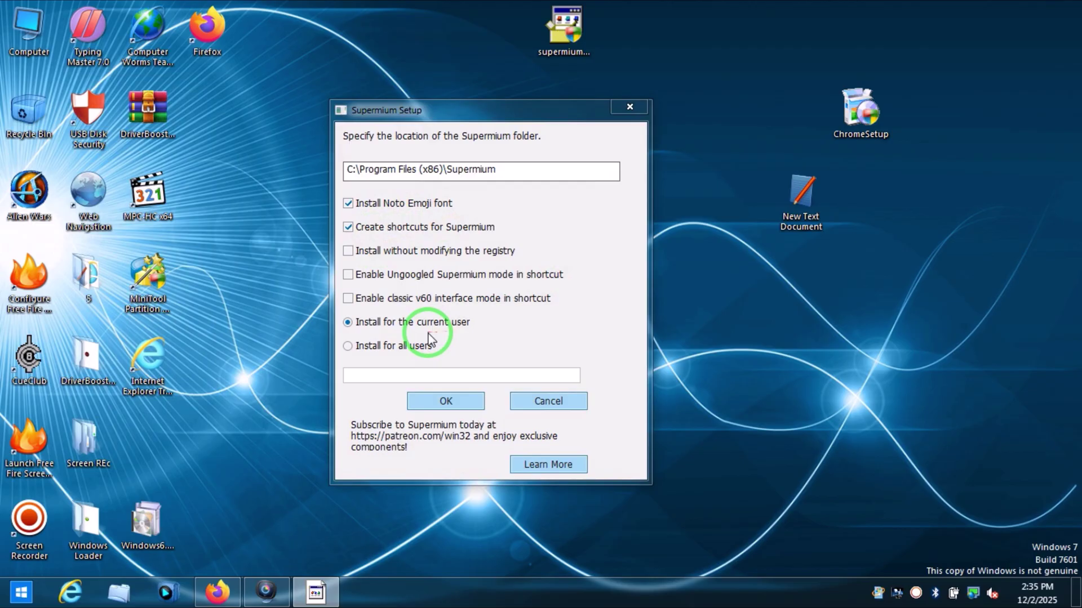
left_click(410, 330)
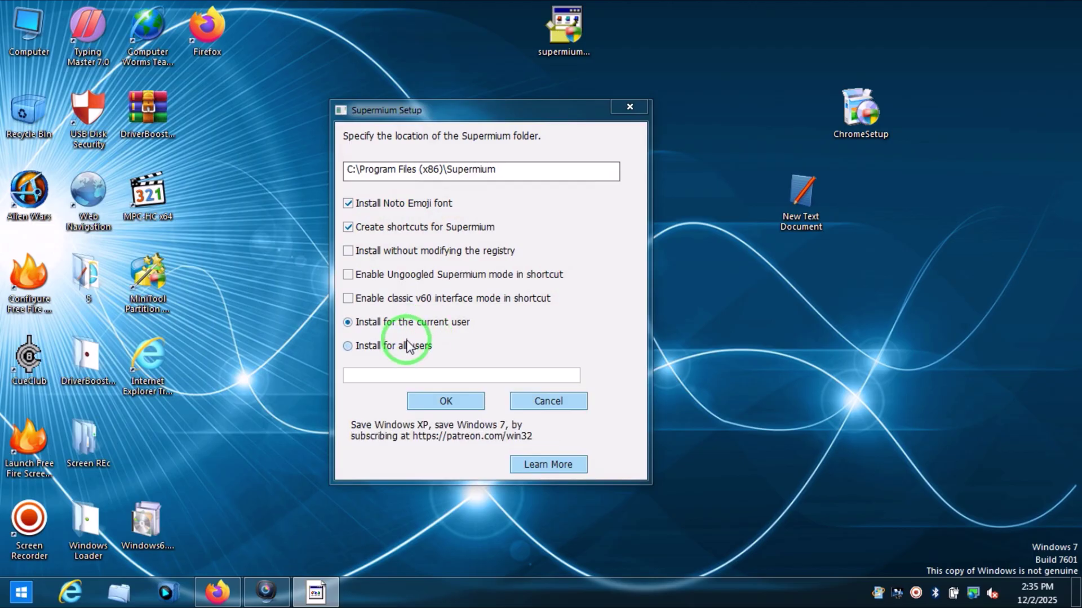
left_click(408, 346)
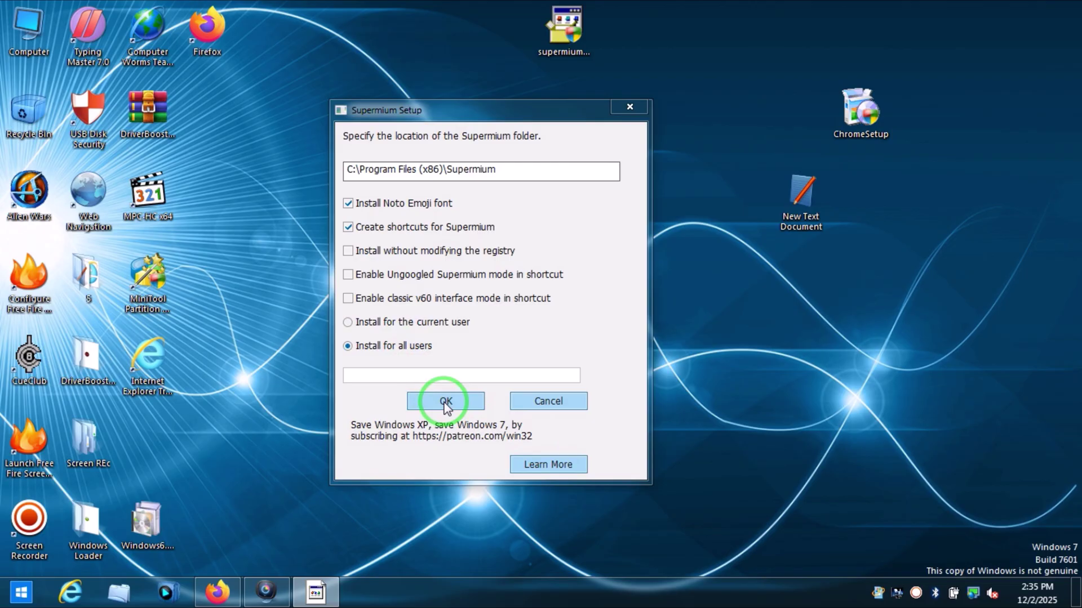
left_click(445, 402)
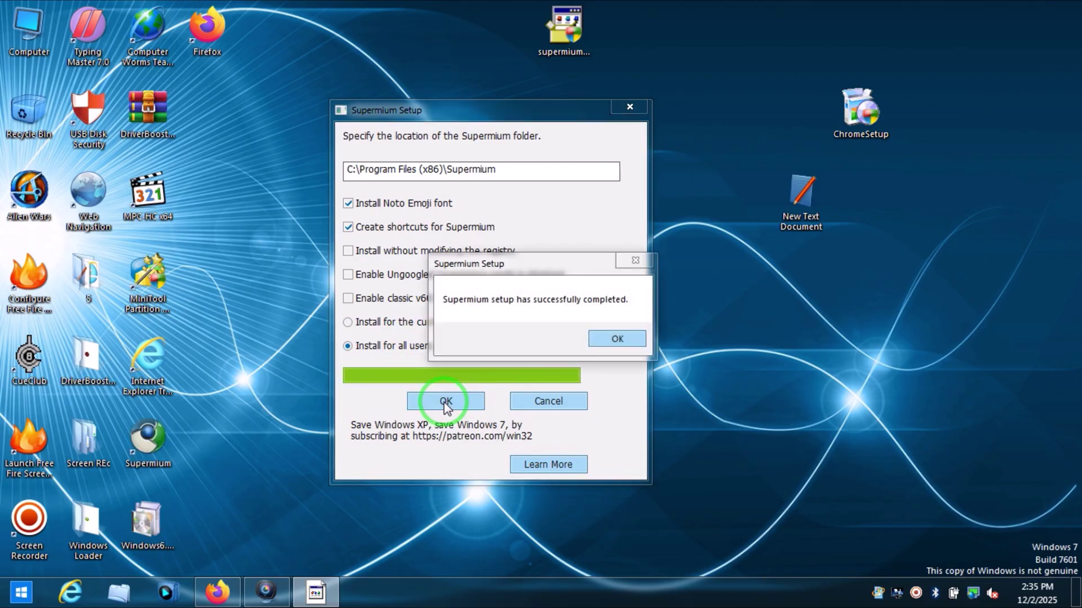
left_click(615, 339)
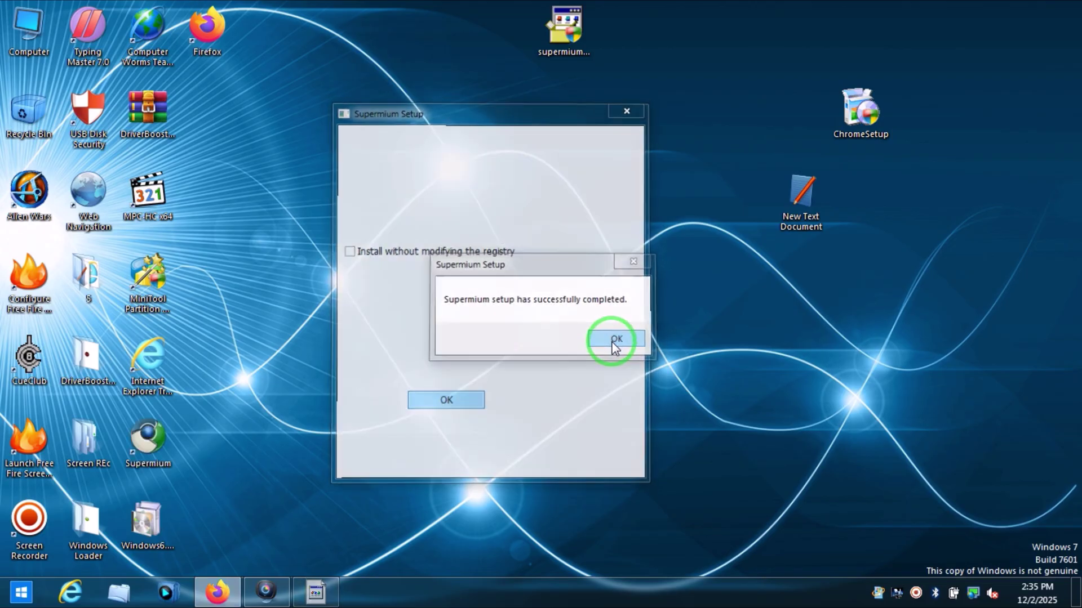
- Launch Supermium from its desktop shortcut and choose Don't sign in on the first-run page
left_click_drag(147, 440, 634, 284)
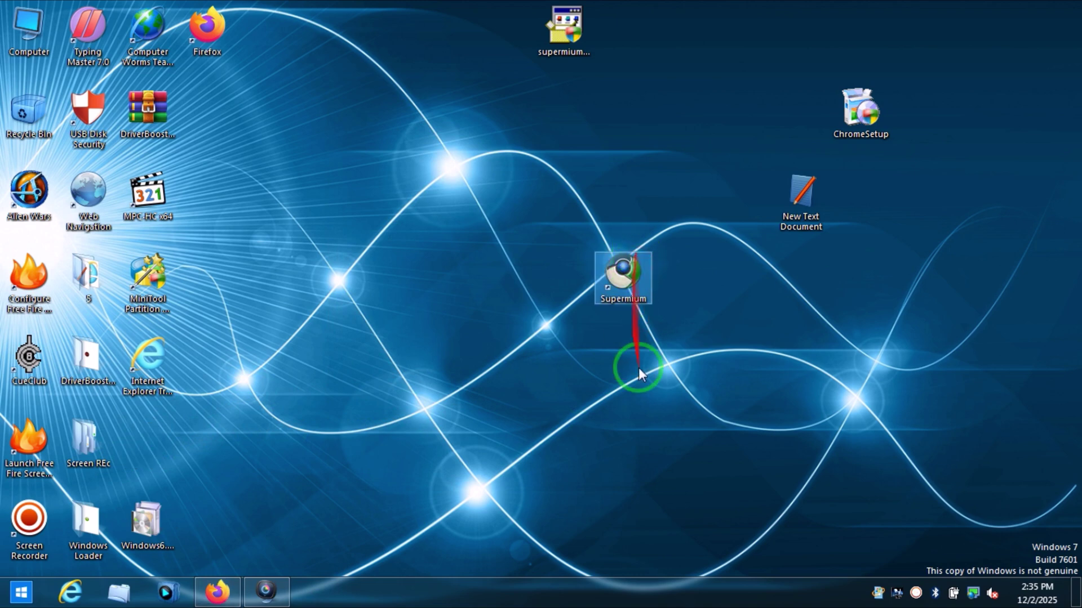
double_click(633, 285)
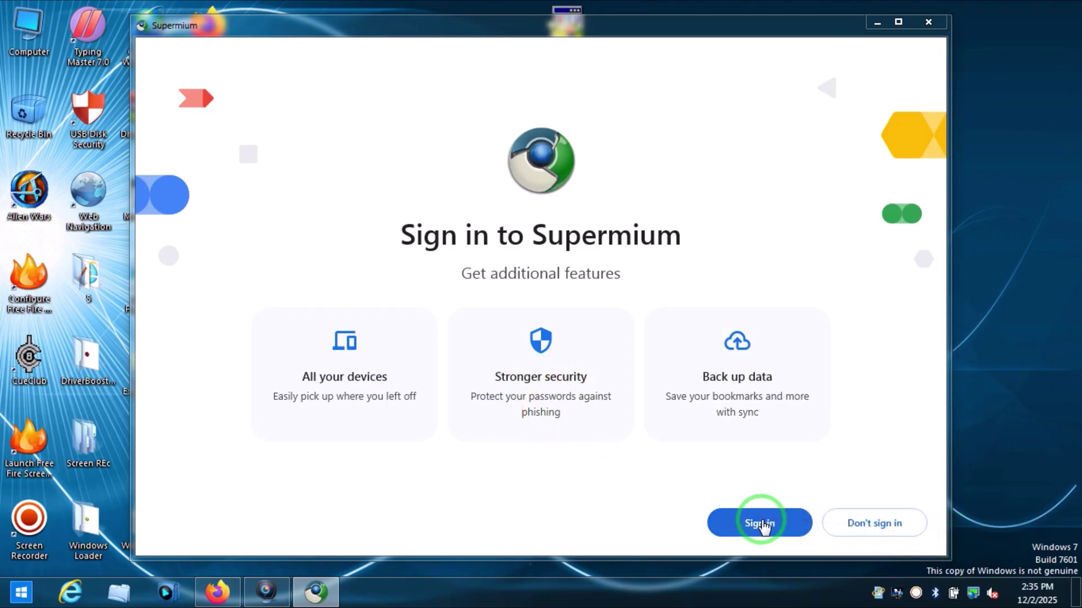
left_click(779, 524)
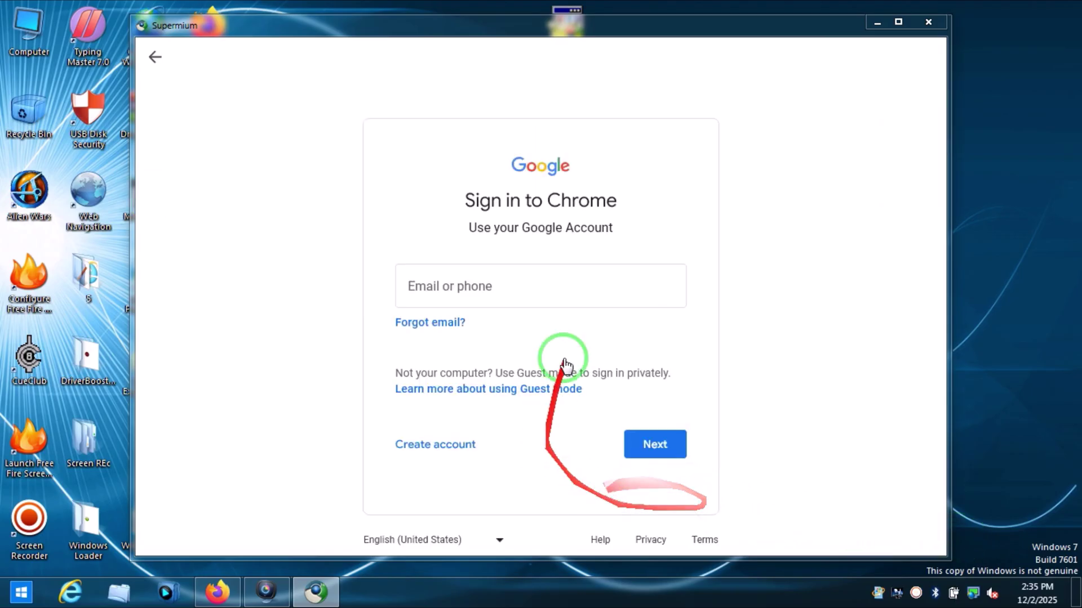
left_click(155, 56)
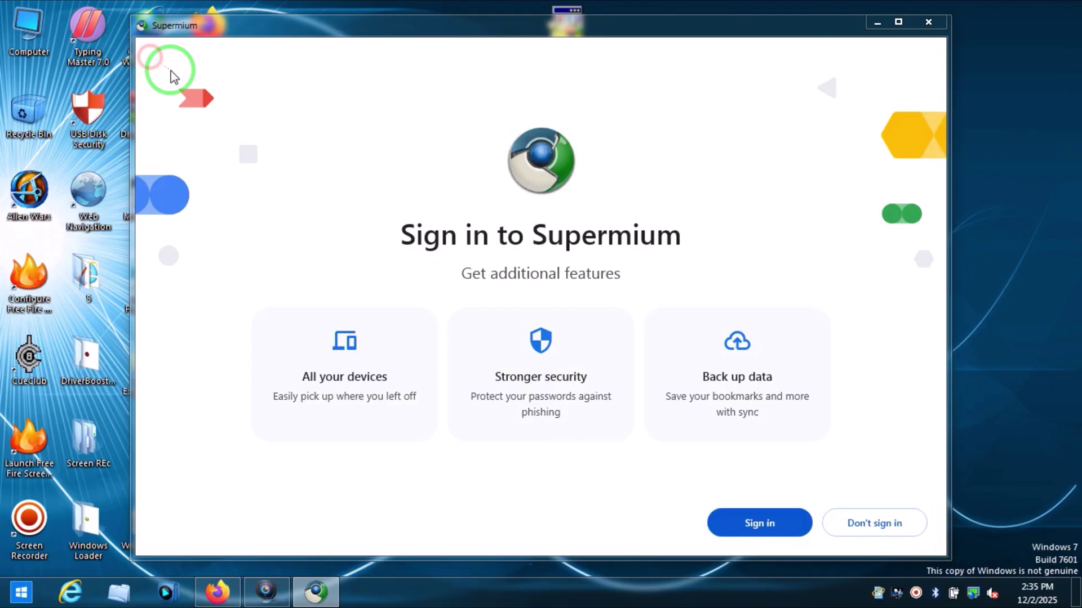
left_click(864, 515)
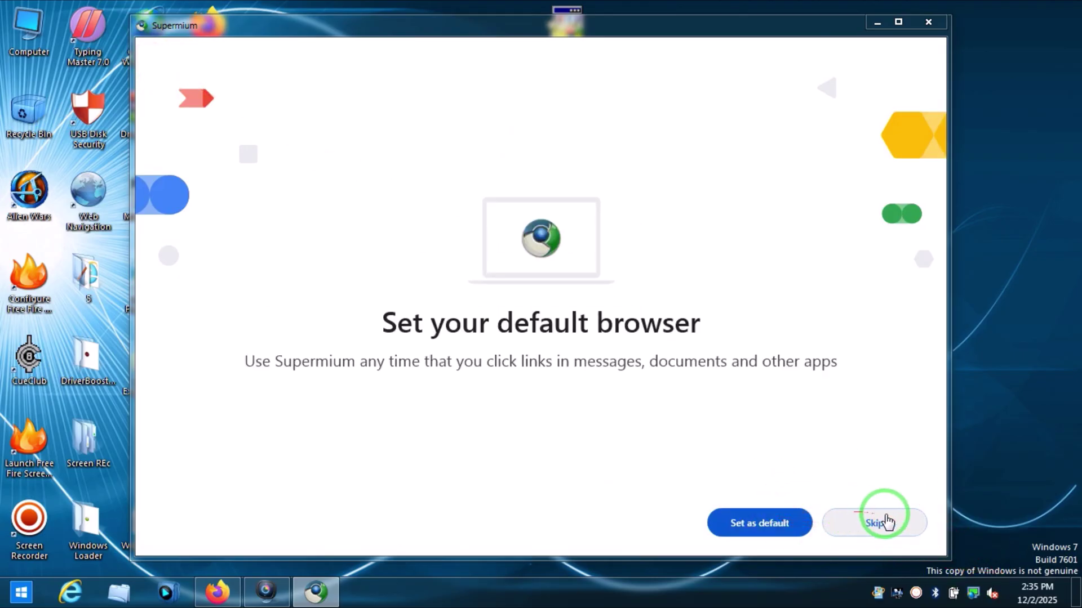
- Skip the default-browser page, maximize Supermium, and open Manage Extensions to reach the Web Store
left_click(884, 521)
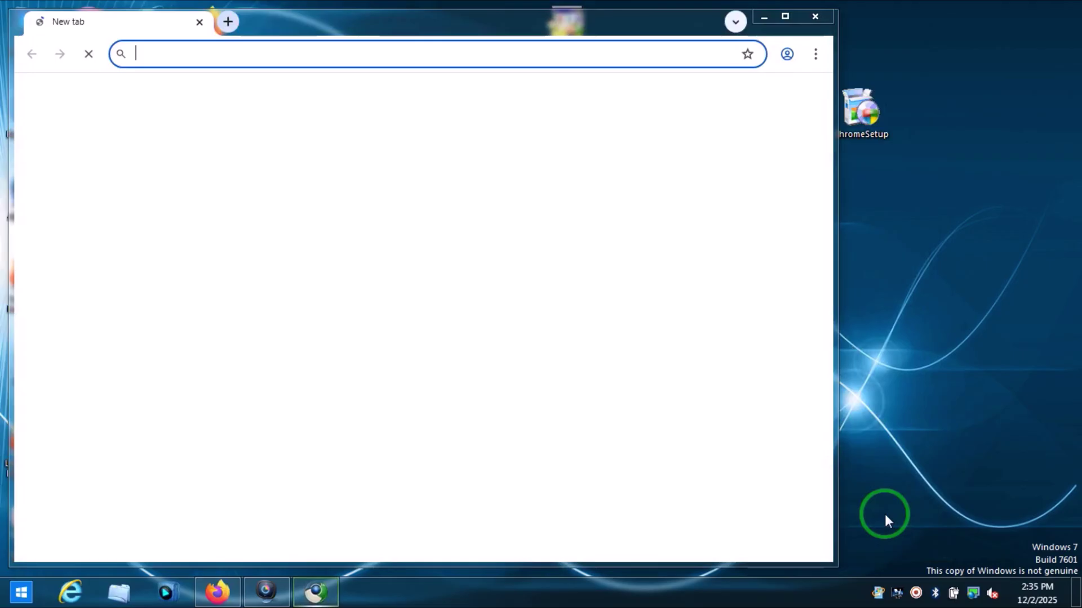
left_click(783, 17)
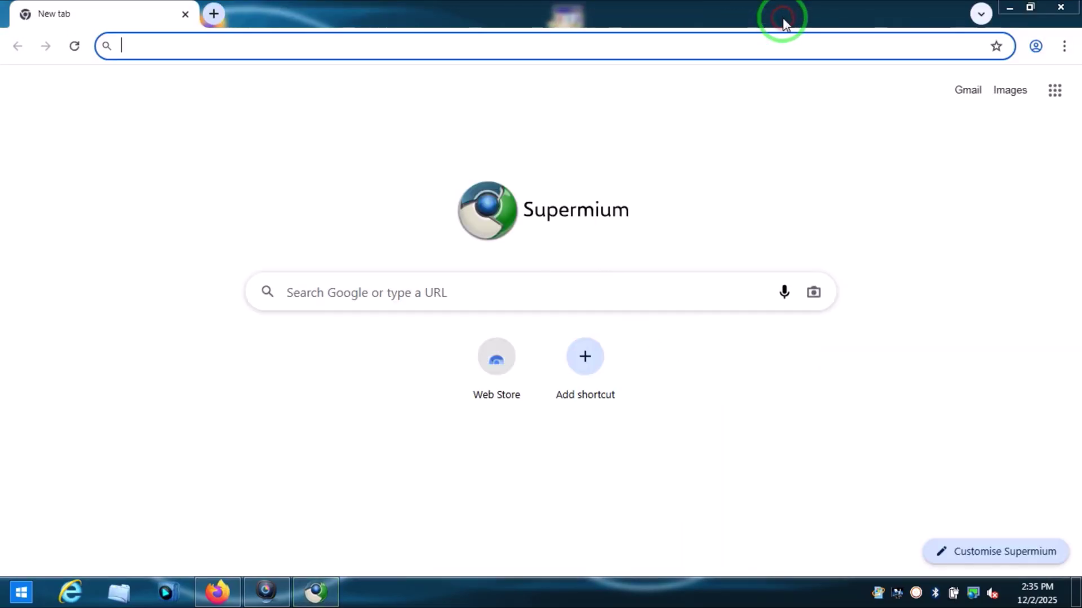
left_click(1034, 48)
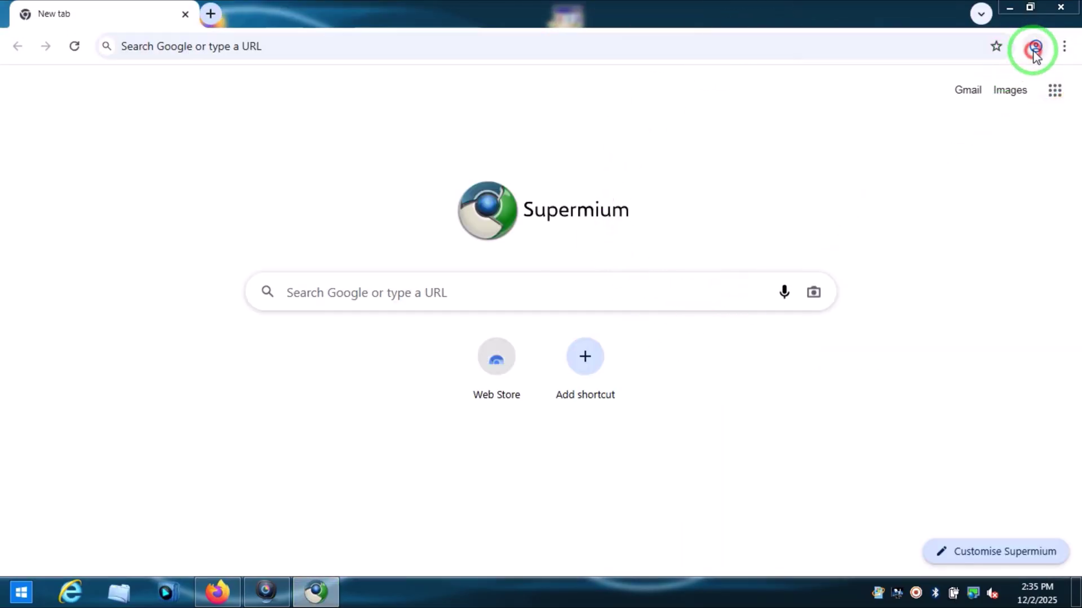
left_click(1064, 48)
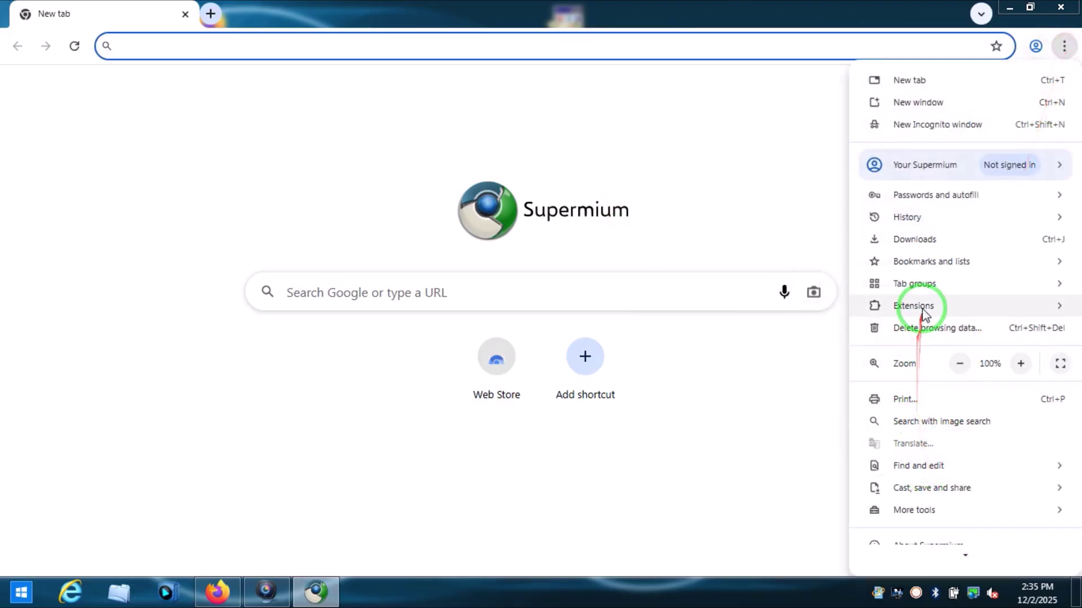
mouse_move(924, 315)
left_click(764, 308)
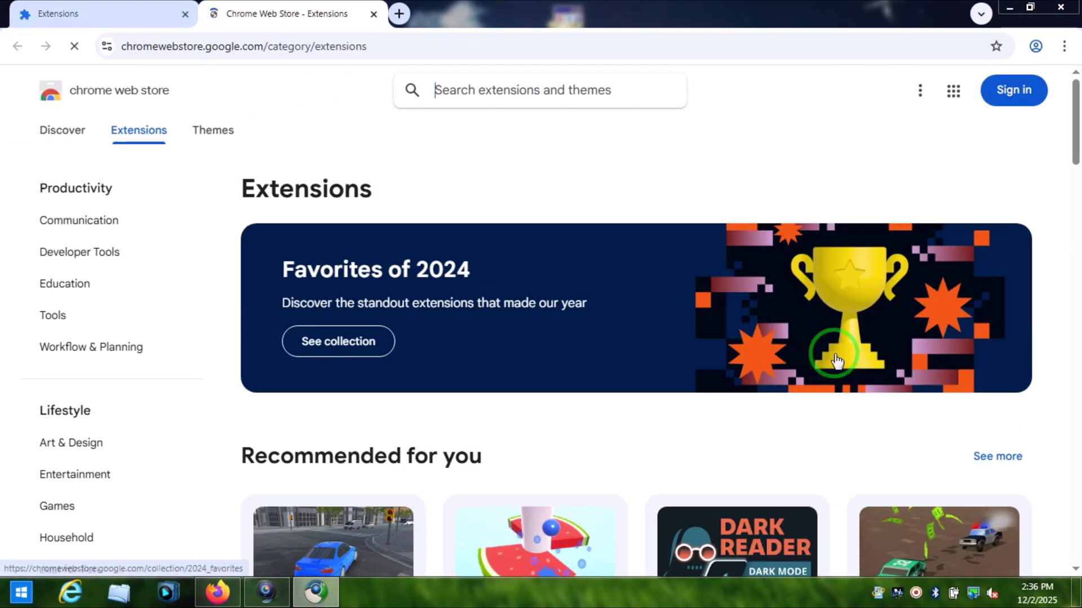
left_click_drag(1075, 193, 1074, 85)
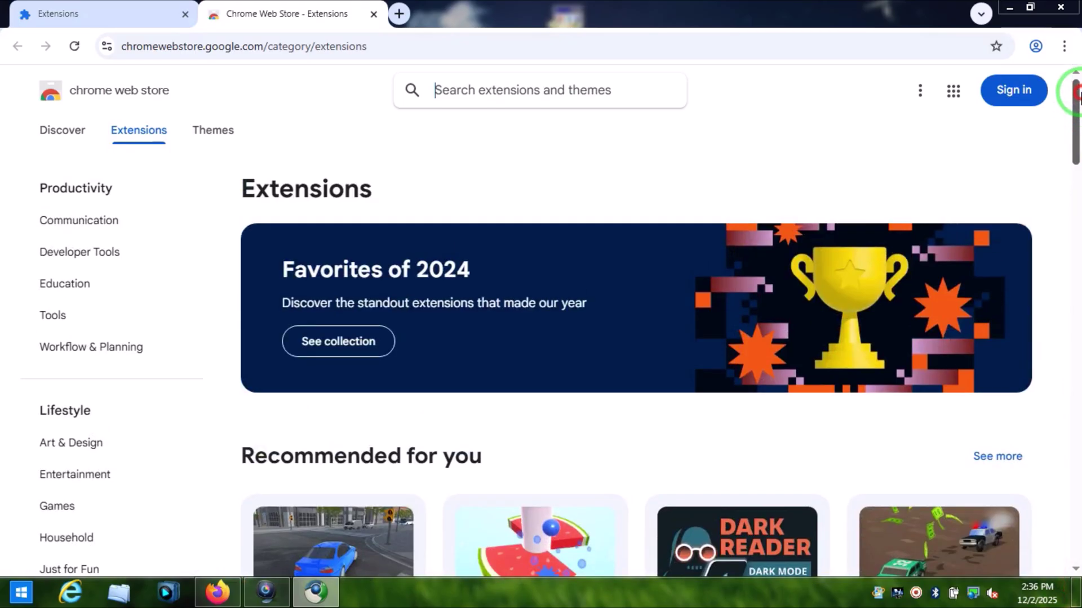
right_click(578, 594)
left_click(617, 535)
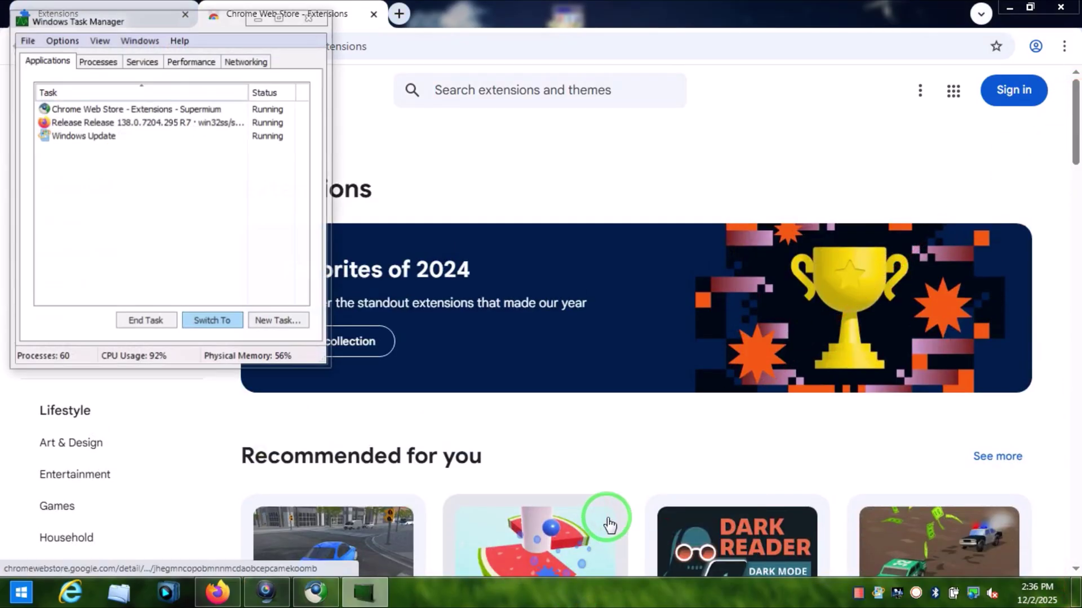
left_click_drag(174, 23, 456, 58)
left_click(377, 95)
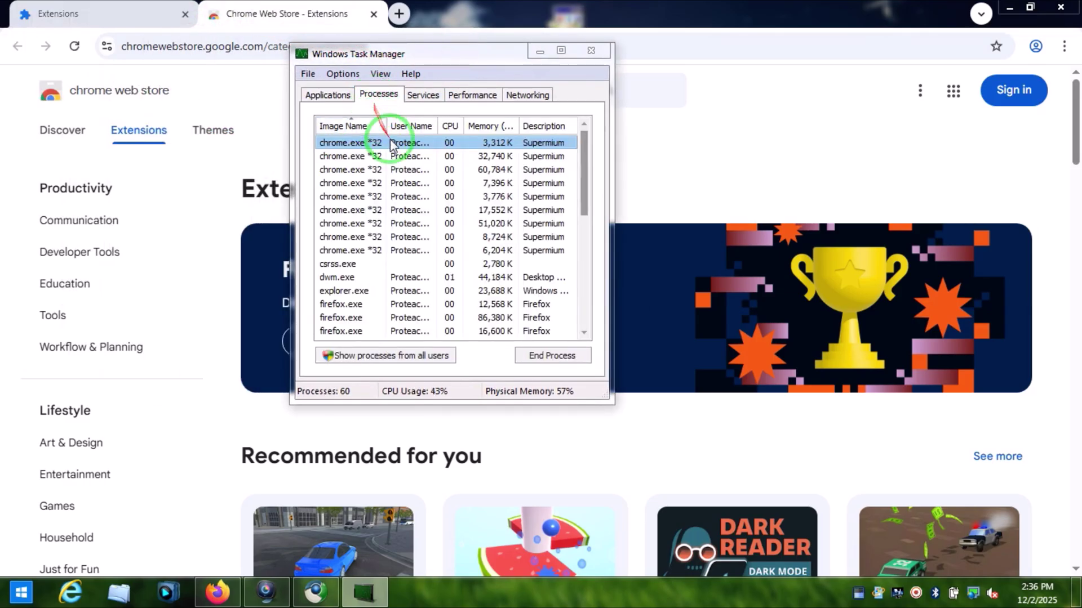
left_click(371, 209)
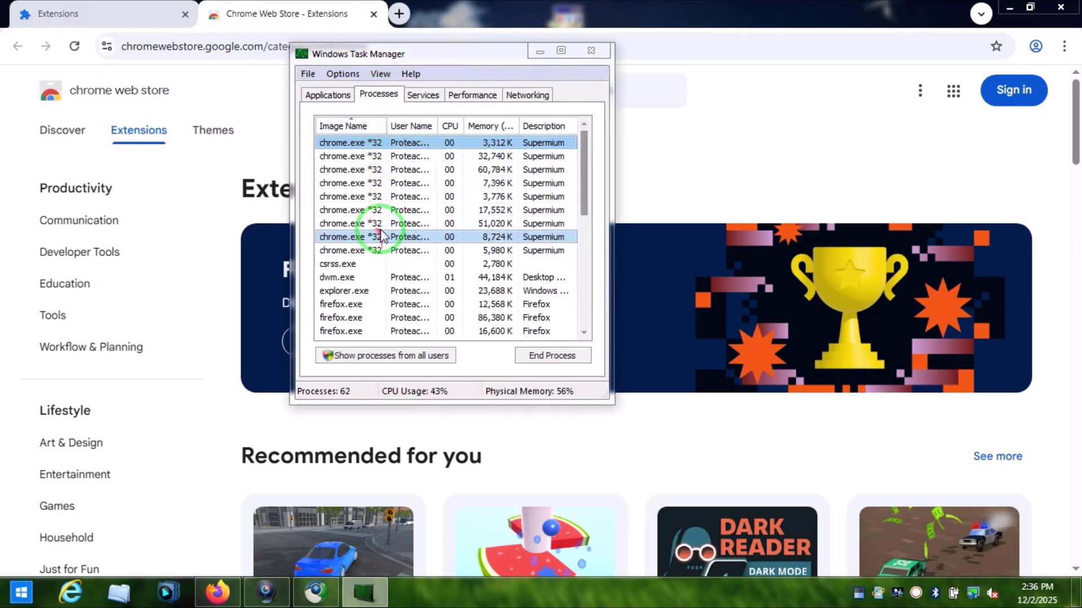
left_click(372, 145)
left_click(372, 212)
left_click(364, 251)
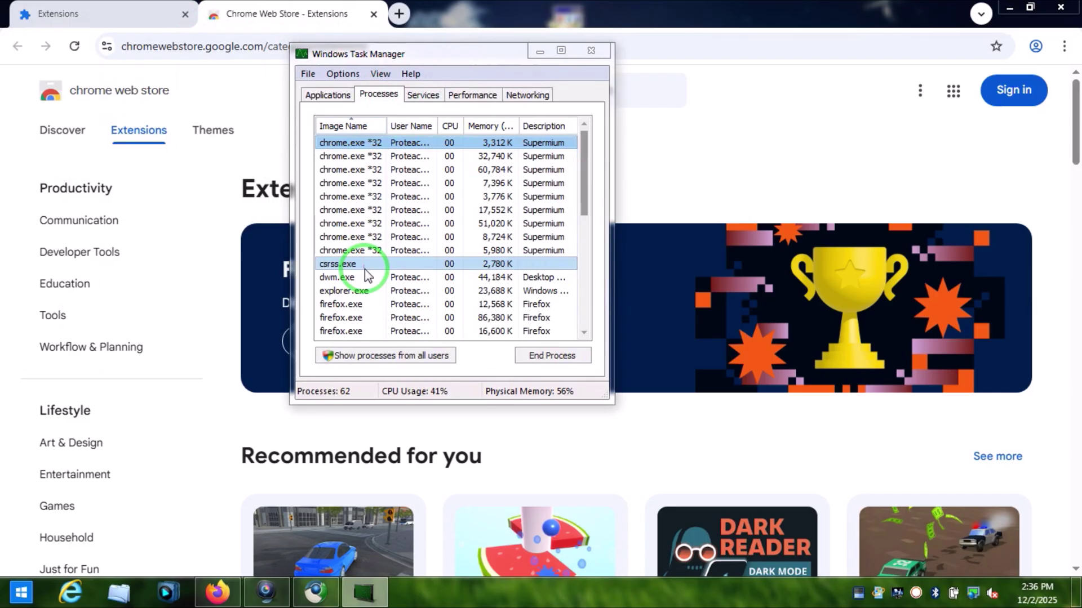
left_click(364, 182)
left_click(388, 184)
left_click(371, 224)
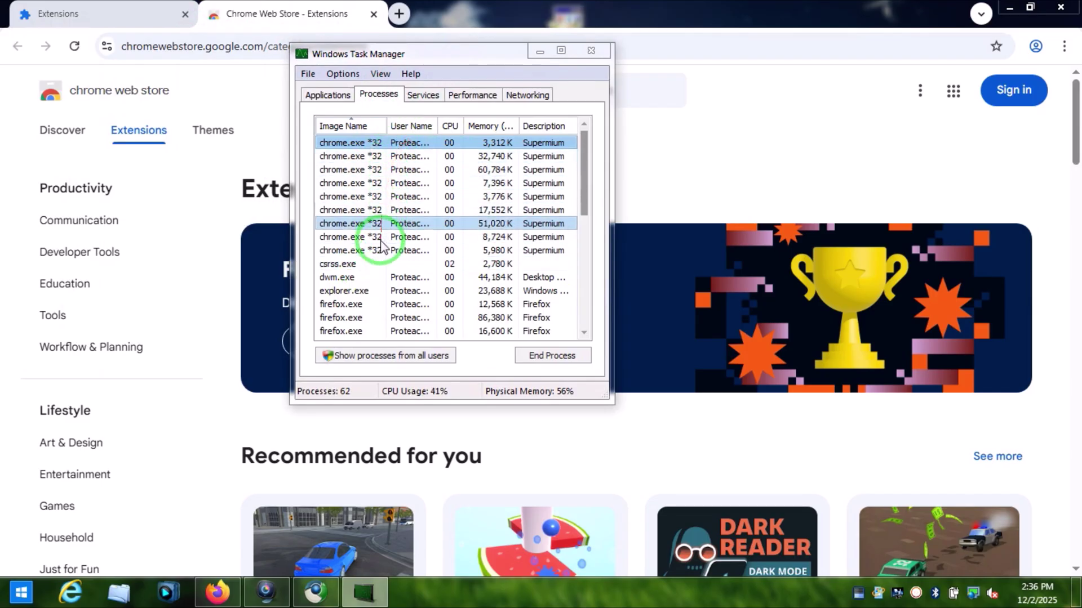
left_click(374, 251)
scroll(380, 253, "down", 1)
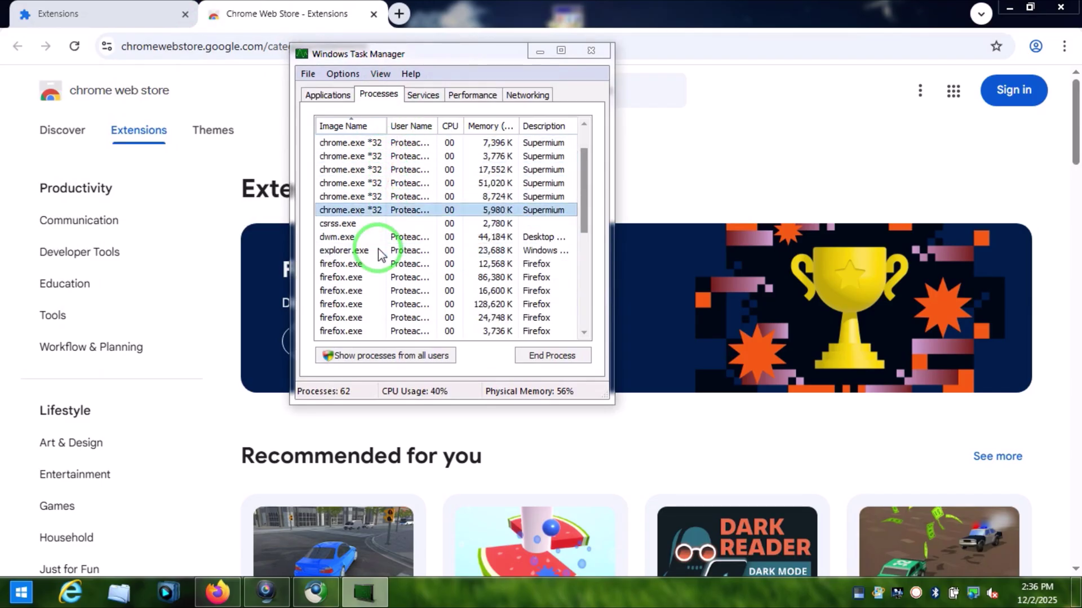
scroll(378, 254, "up", 1)
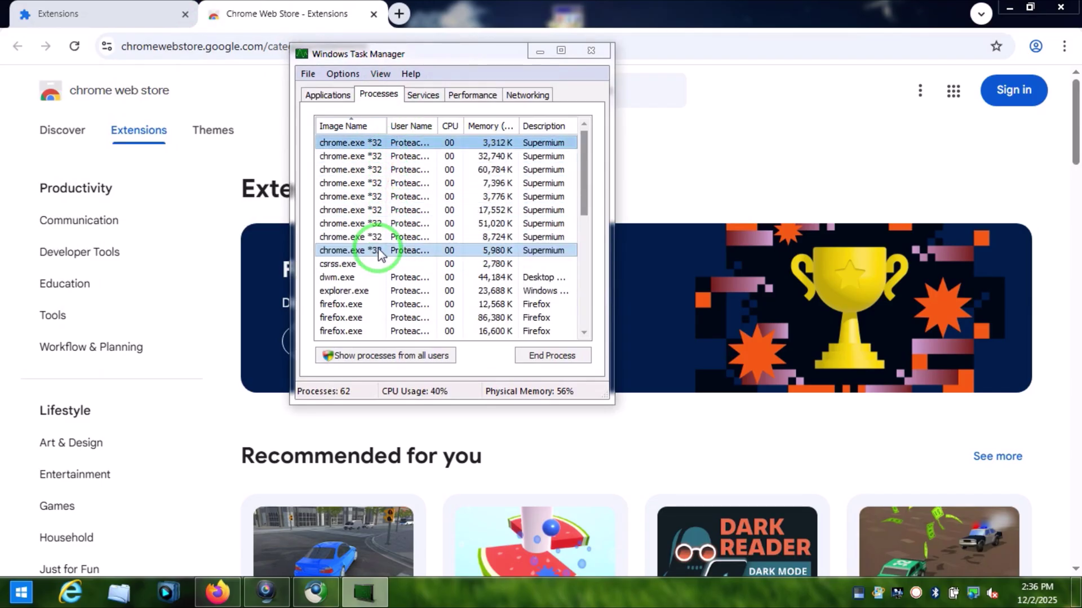
left_click(594, 50)
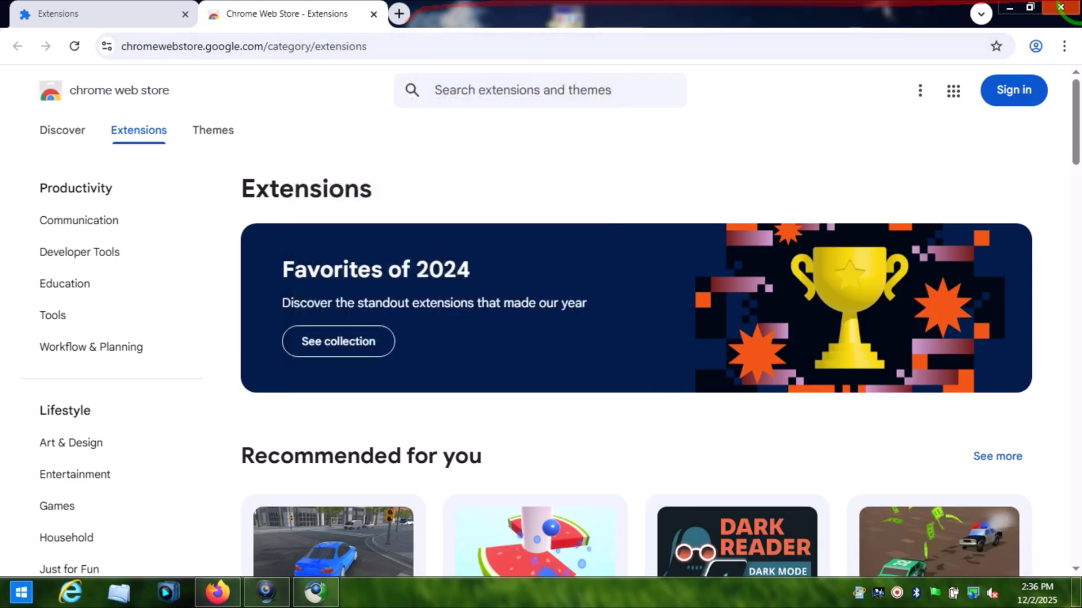
- Close Supermium, move its shortcut near the desktop's top, and select both Supermium icons
left_click(1060, 6)
left_click_drag(643, 284, 575, 121)
left_click_drag(691, 73, 363, 232)
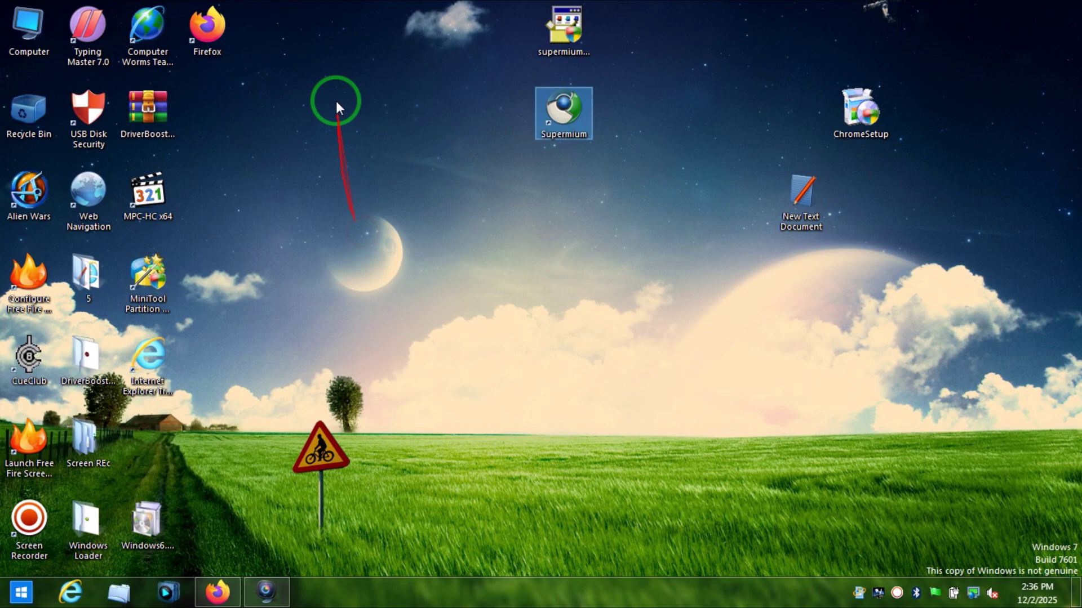
left_click_drag(367, 19, 730, 195)
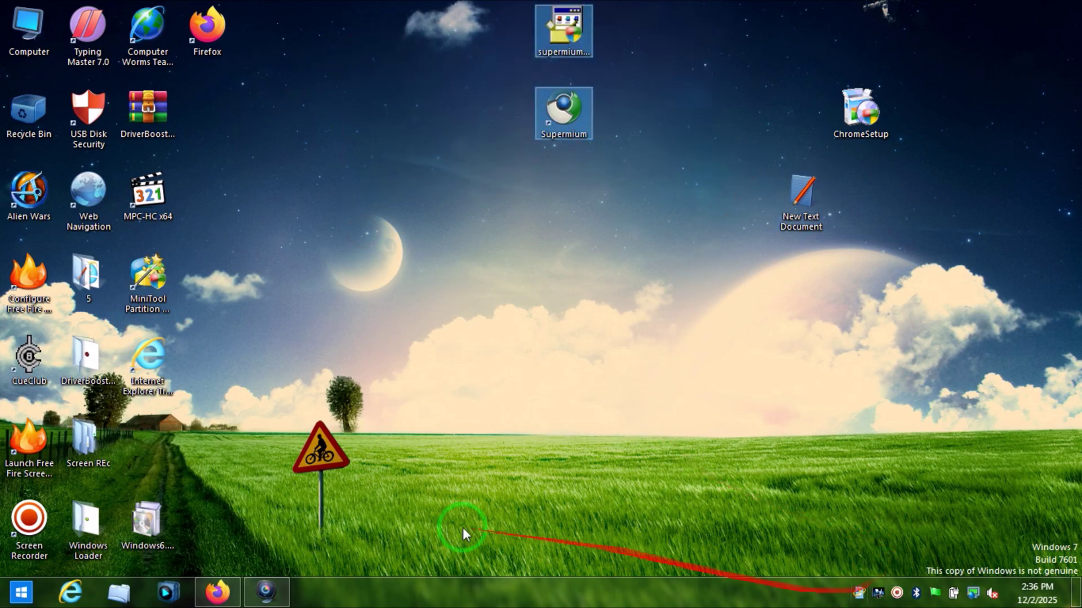
- Restore and minimize the Windows Update window, then switch between taskbar windows
left_click(260, 599)
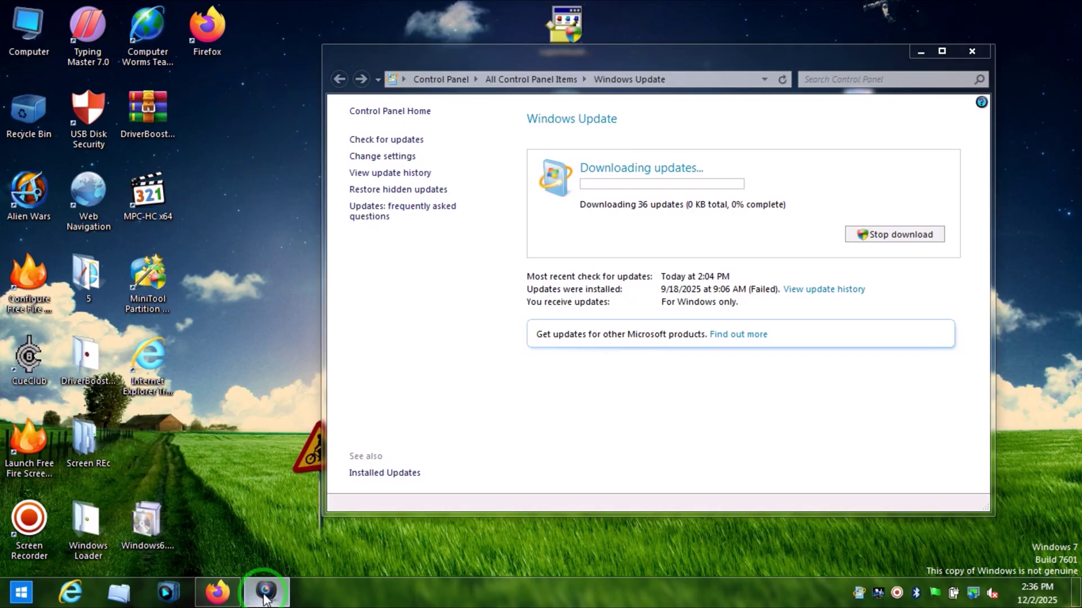
left_click(264, 597)
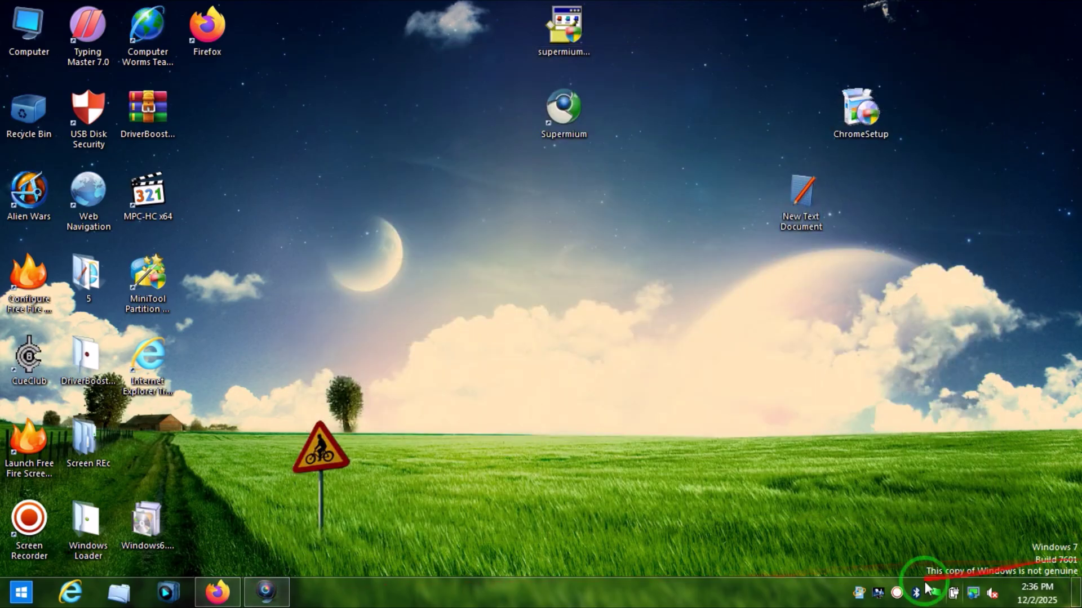
left_click(895, 597)
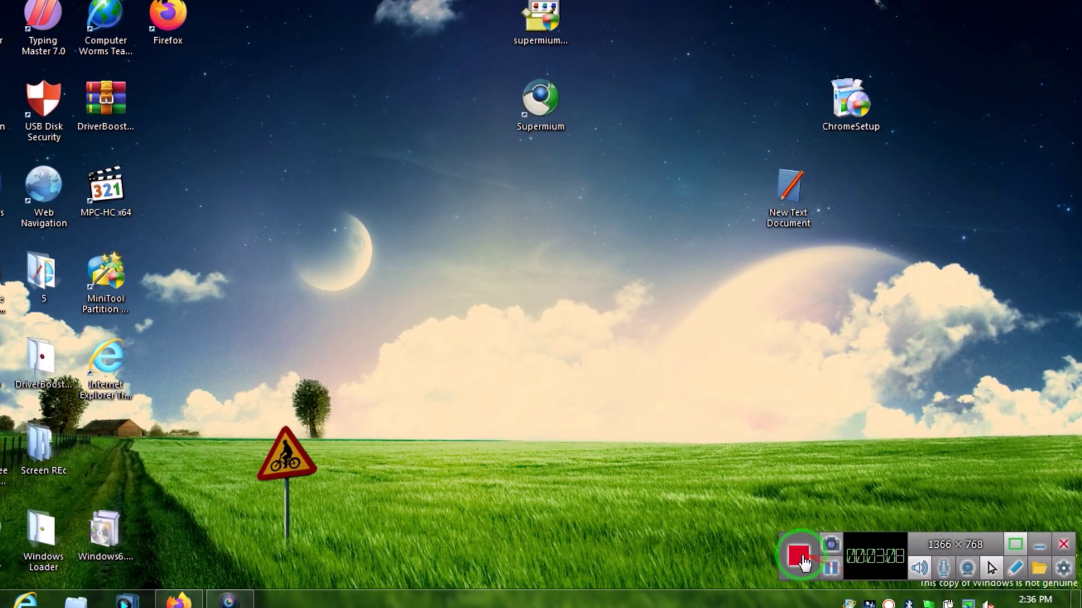
left_click(751, 601)
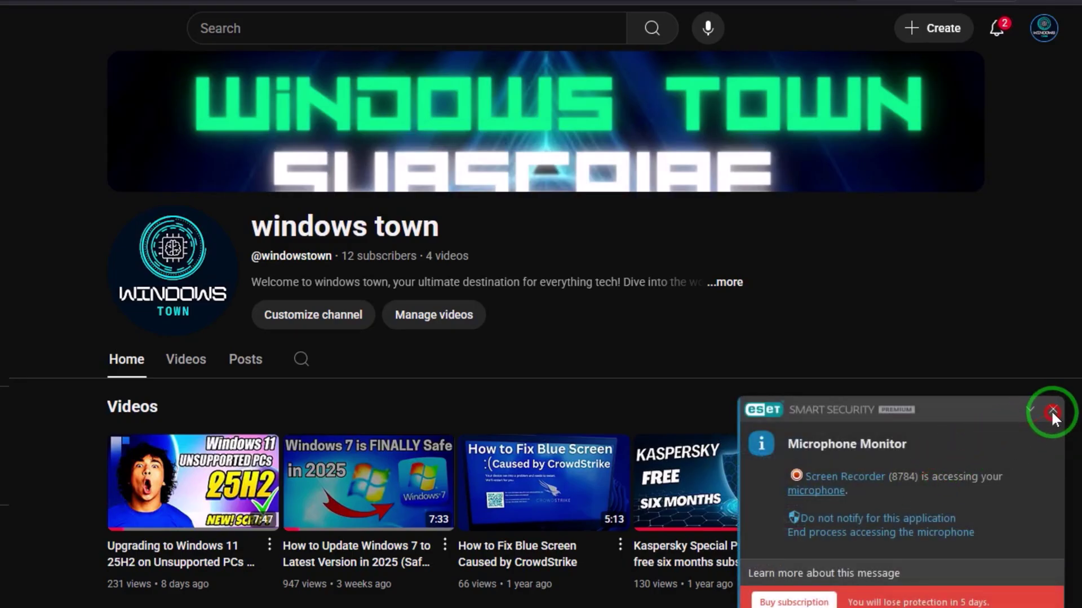
- Close the ESET Microphone Monitor popup twice on the windows town channel page, scrolling the video list
left_click(1053, 410)
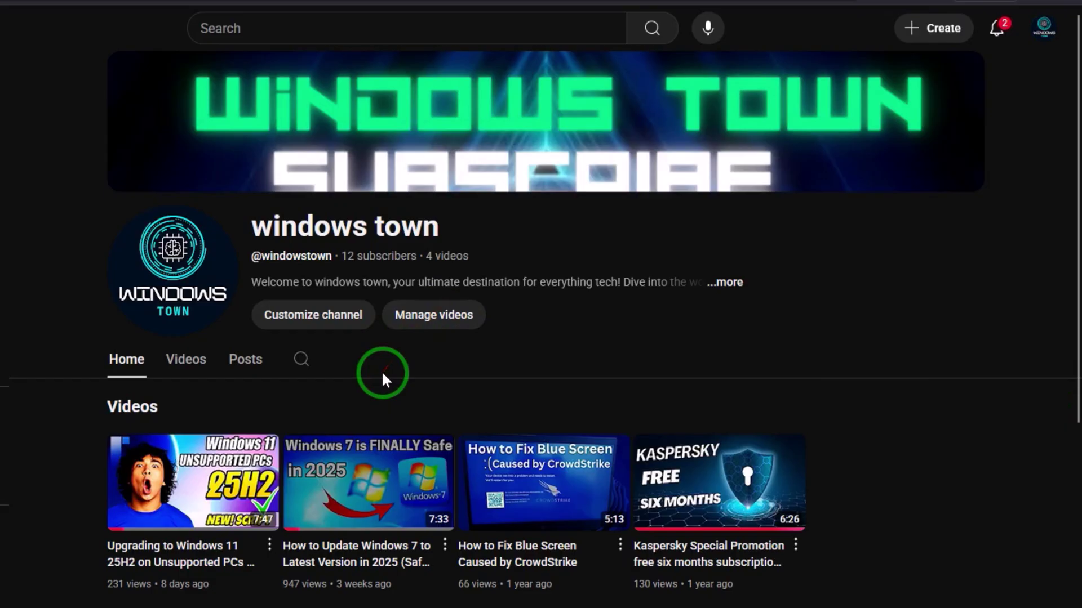
scroll(383, 372, "down", 3)
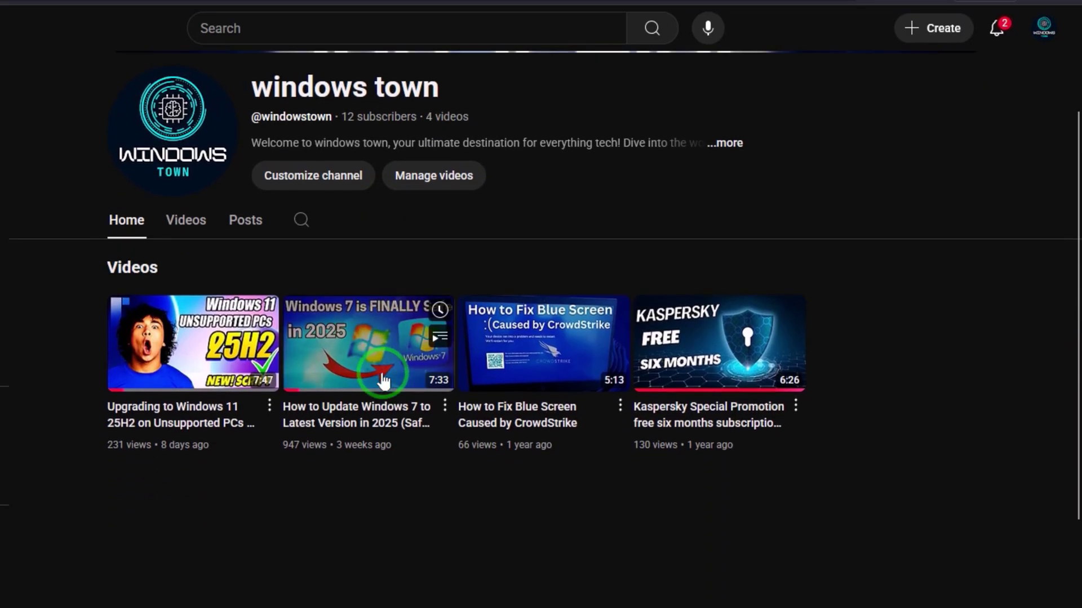
scroll(383, 379, "up", 3)
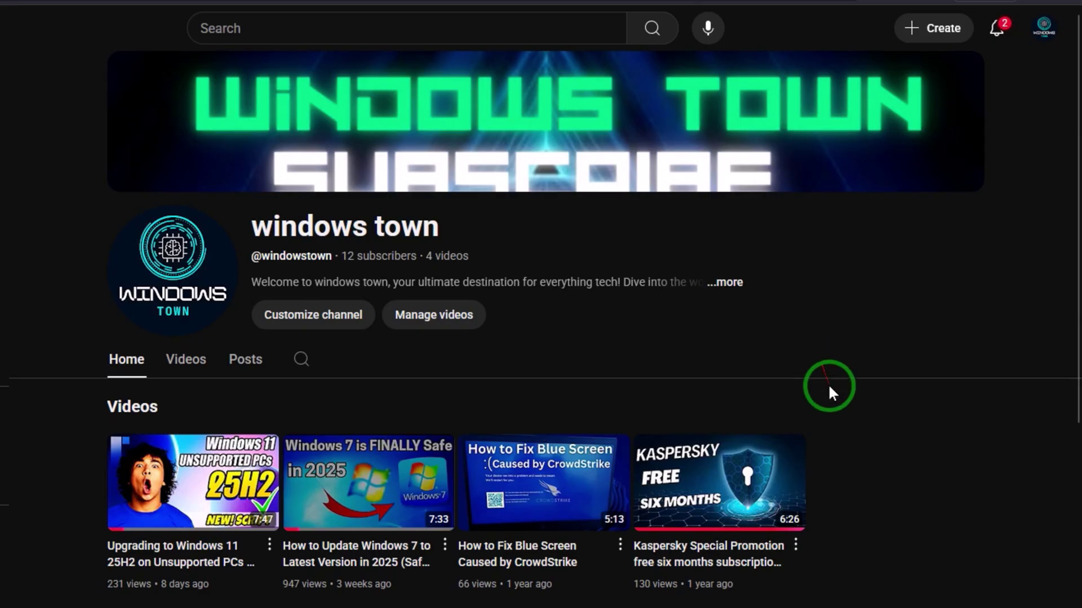
mouse_move(905, 589)
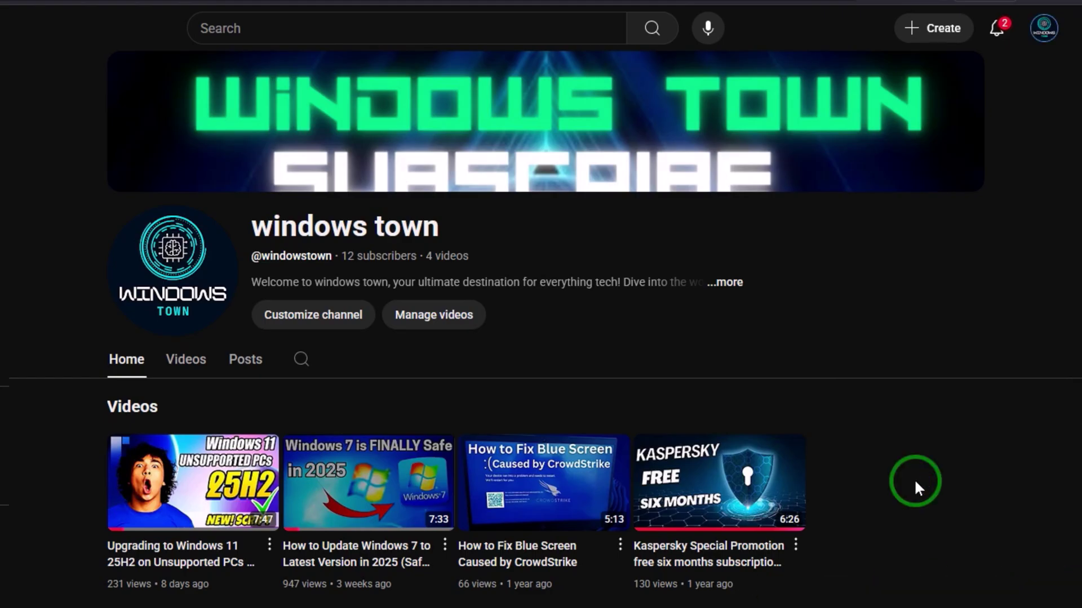
left_click(1051, 412)
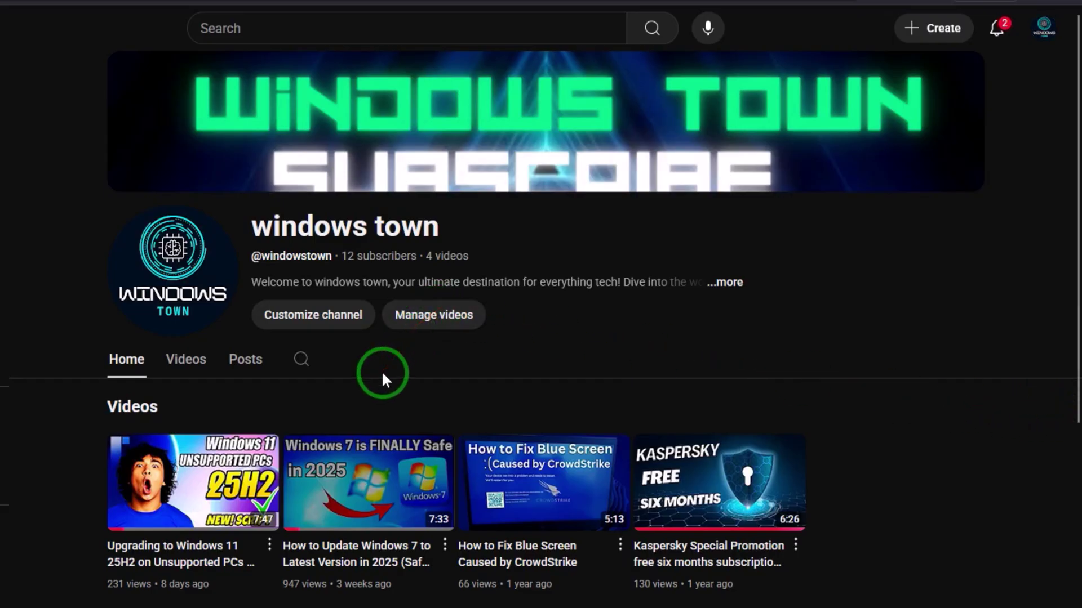
scroll(382, 374, "down", 2)
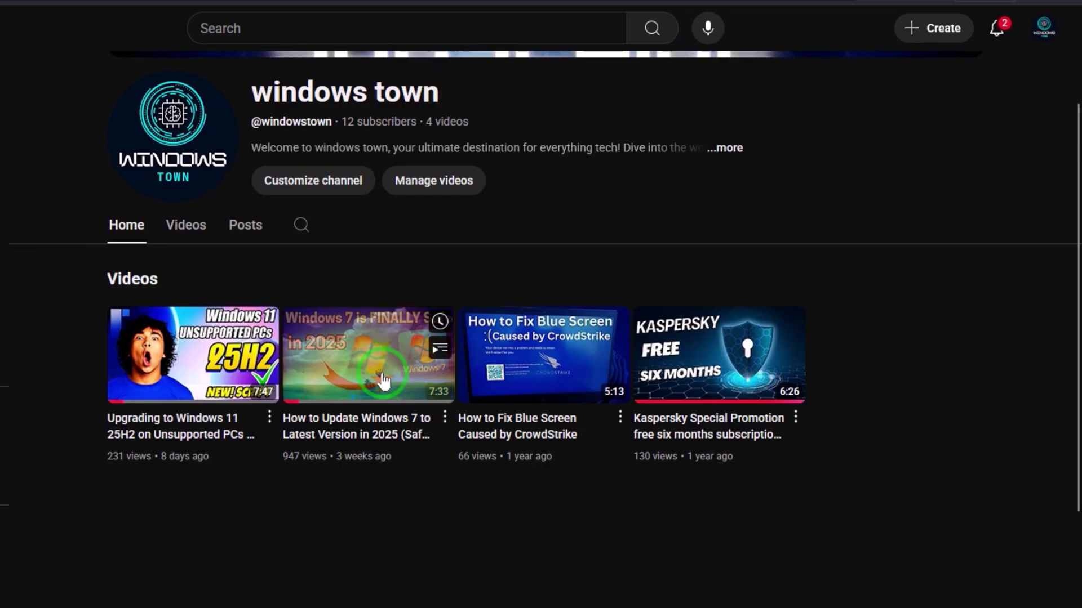